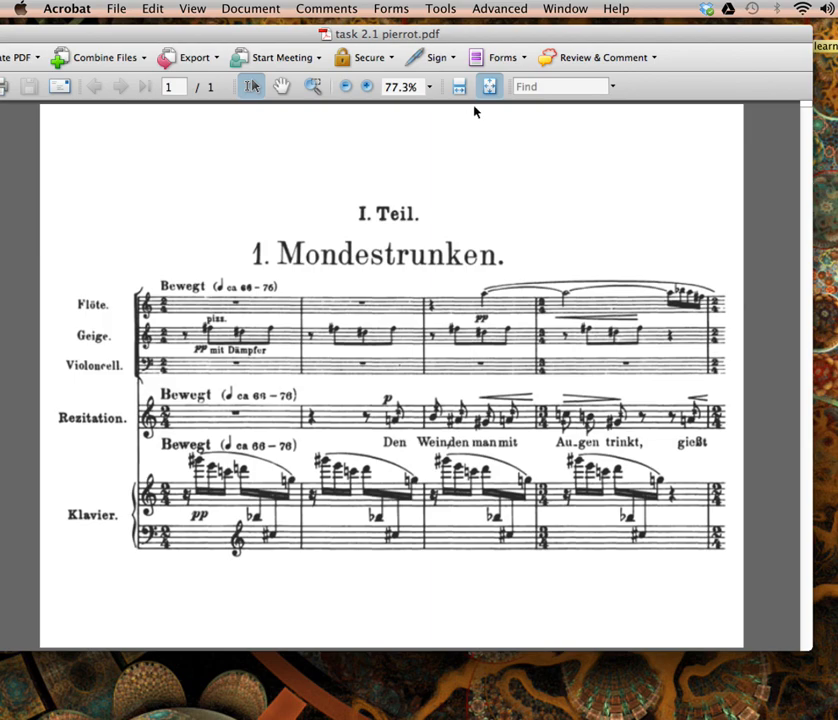
Move the Pierrot PDF score out of the way and switch to Finale's Document Setup Wizard.
drag(545, 37, 680, 37)
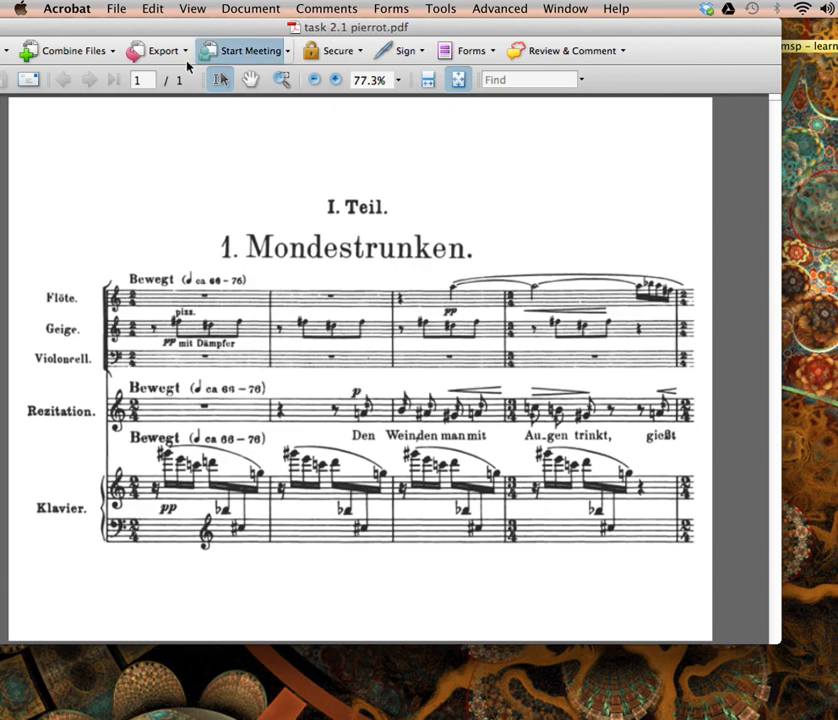
drag(240, 28, 0, 28)
click(492, 165)
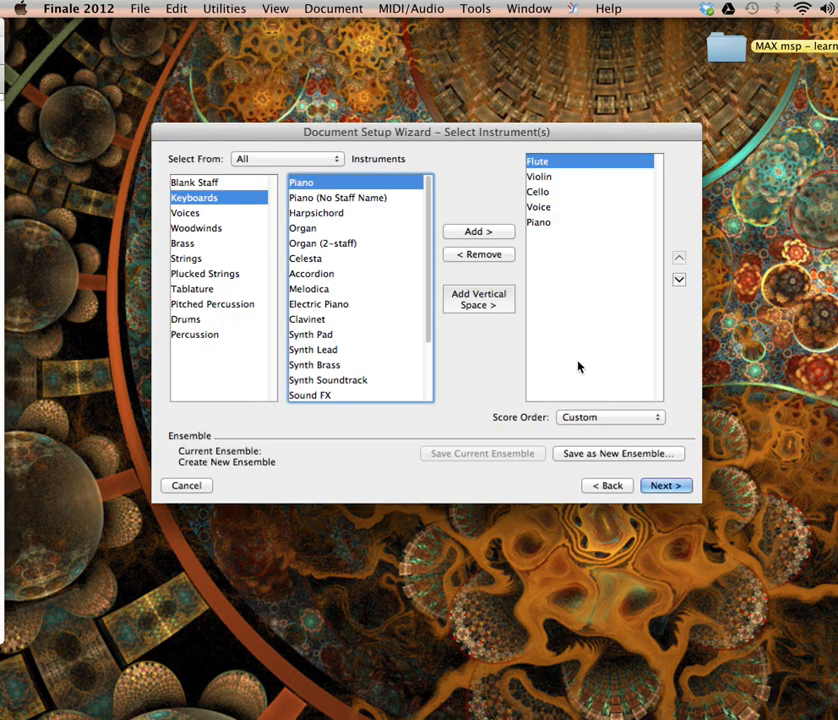
Accept the instrument list, leave the score information blank and choose a 2/4 time signature.
click(666, 486)
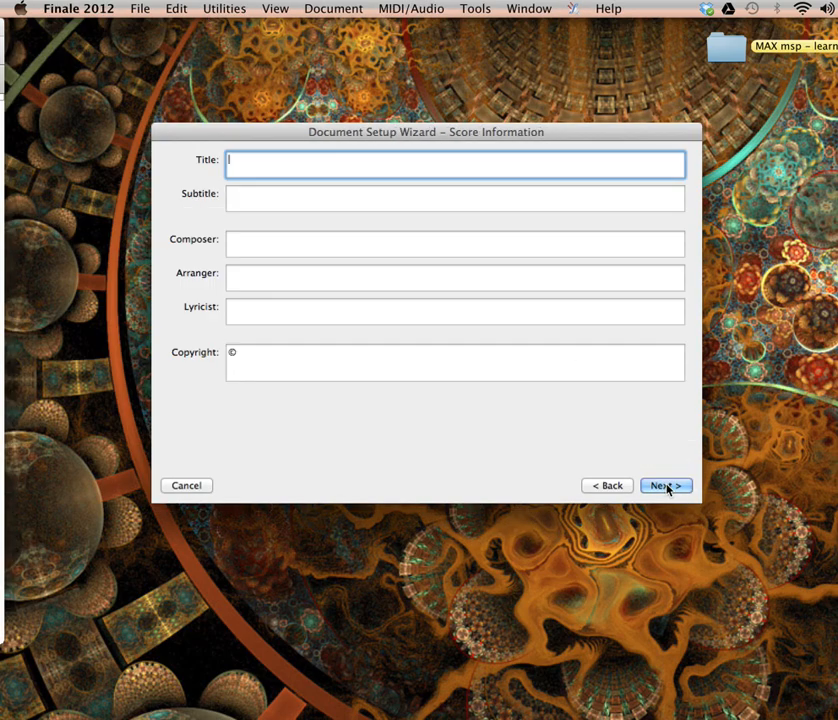
click(667, 487)
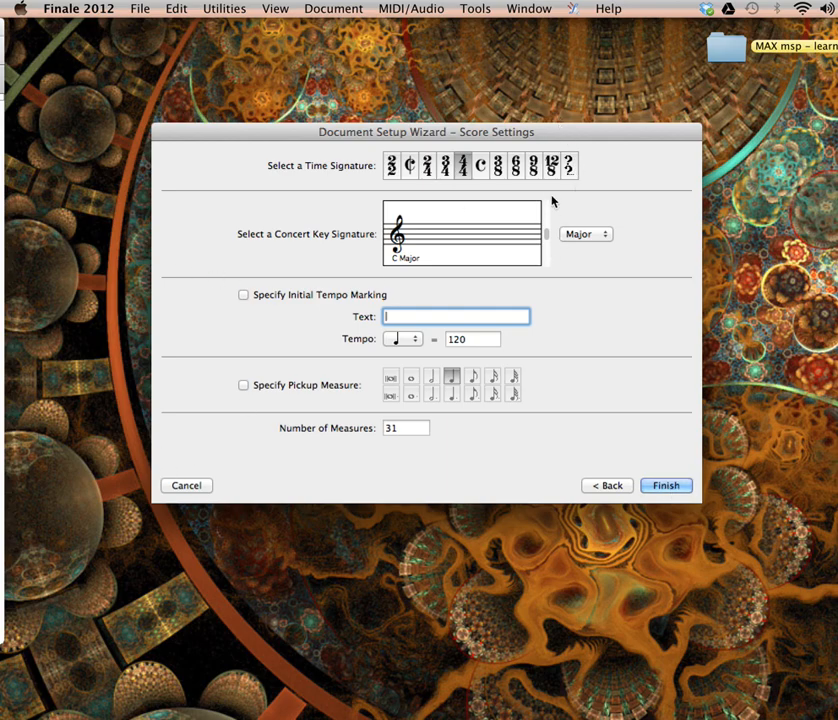
click(427, 165)
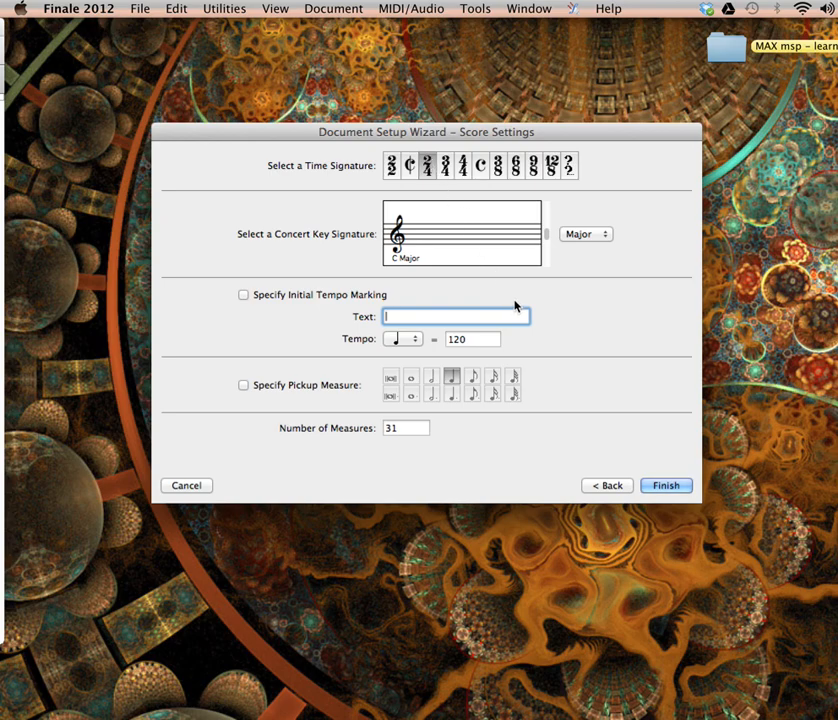
Specify the initial tempo marking with the text "Bewegt" and a quarter-note tempo of 66.
text(Bewegt)
click(475, 342)
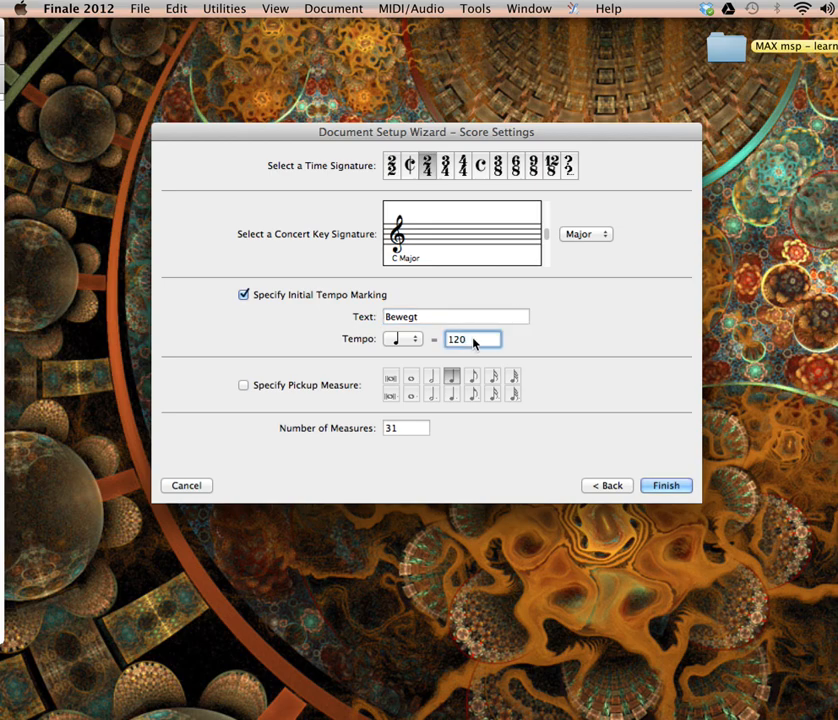
key(BackSpace)
key(BackSpace)
key(BackSpace)
text(66)
Set the number of measures to 4 and finish the document setup.
double_click(404, 430)
text(4)
click(666, 485)
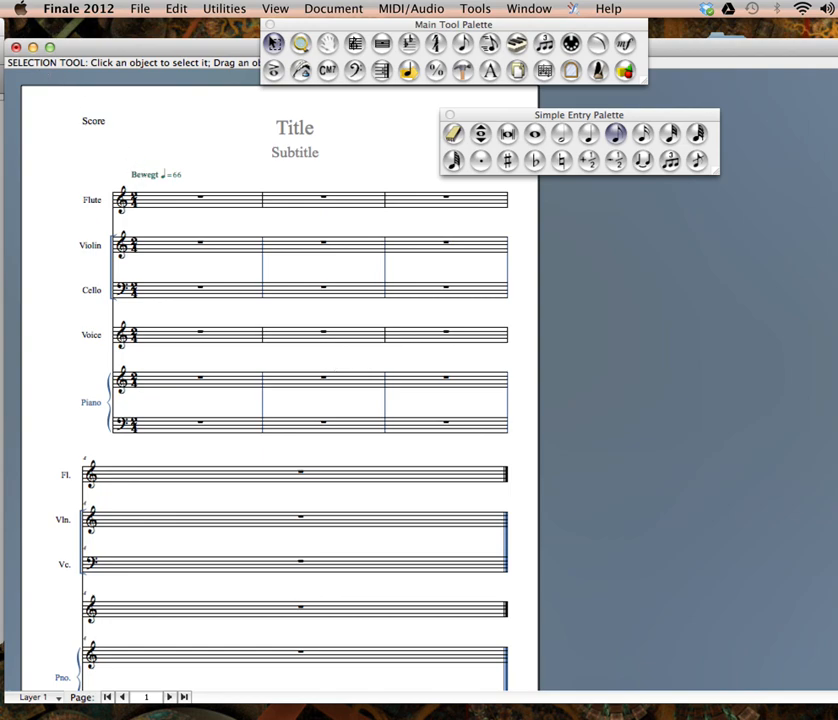
Switch to the Pierrot PDF in Acrobat, compare its staff brackets with the new score, and move it aside.
key(super+Tab)
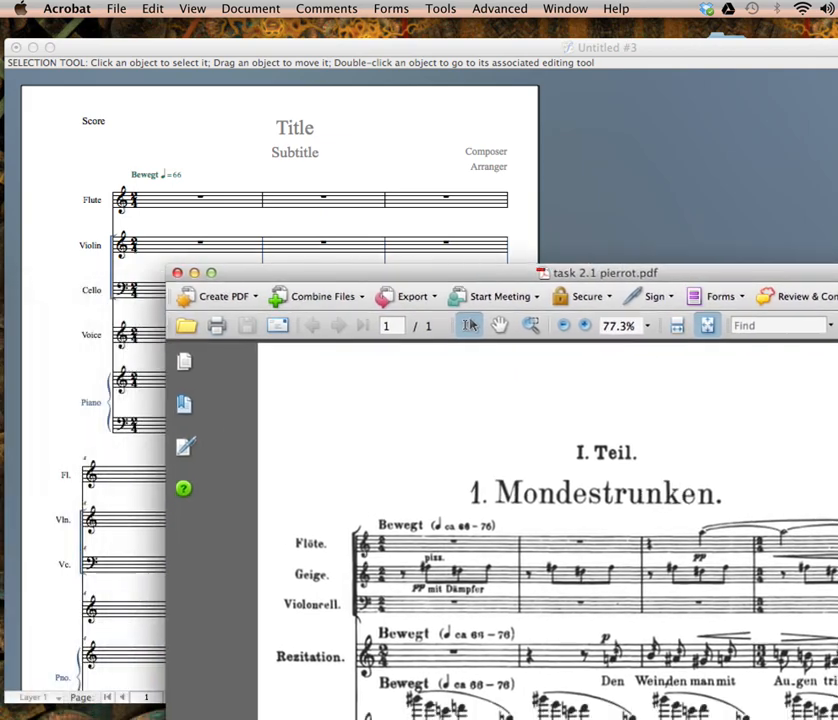
drag(740, 272, 814, 153)
drag(369, 162, 147, 459)
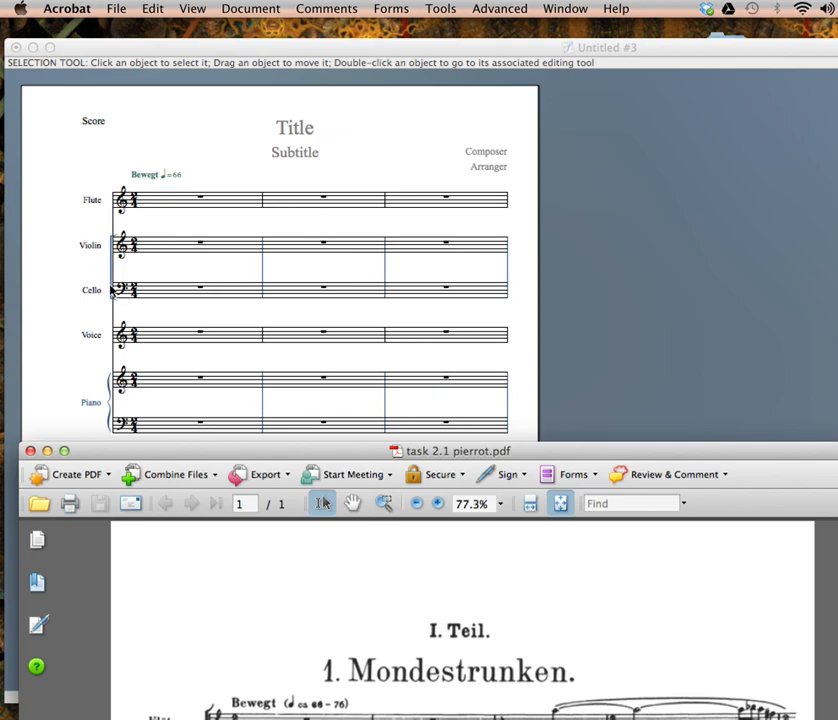
drag(215, 449, 212, 88)
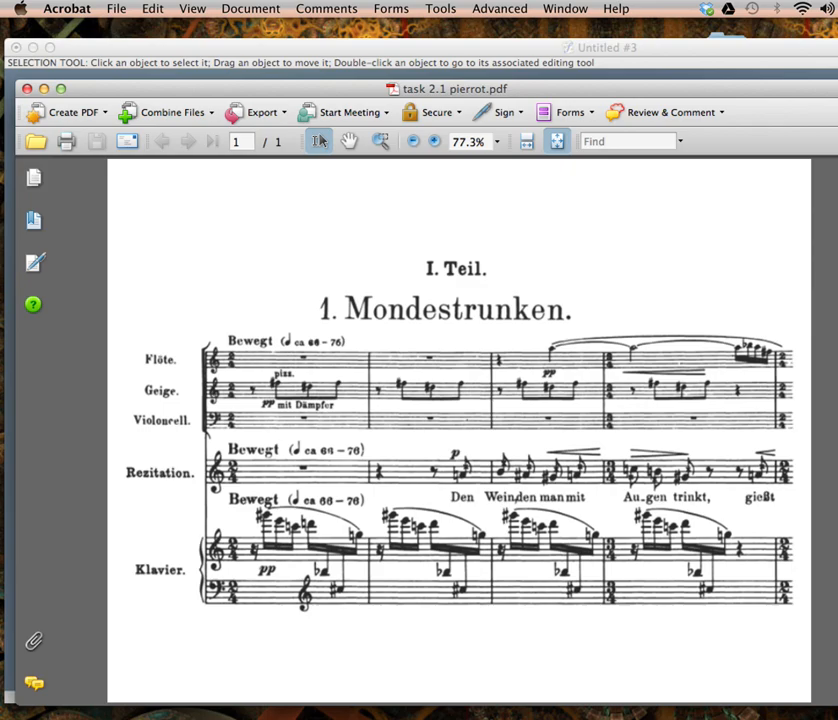
drag(262, 89, 0, 30)
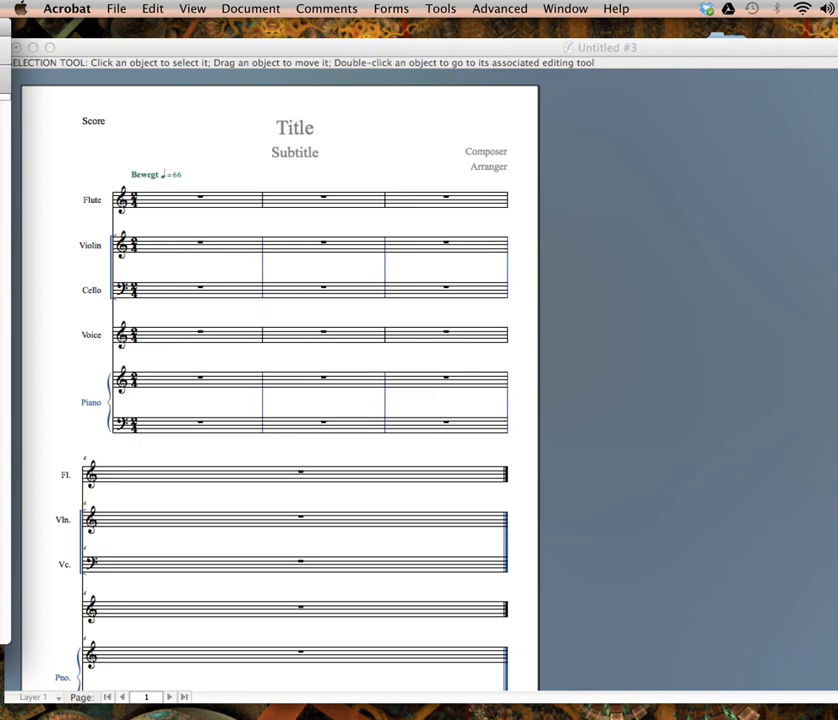
Uncover the Finale score and open the Groups and Brackets settings with the Staff tool.
drag(294, 52, 330, 52)
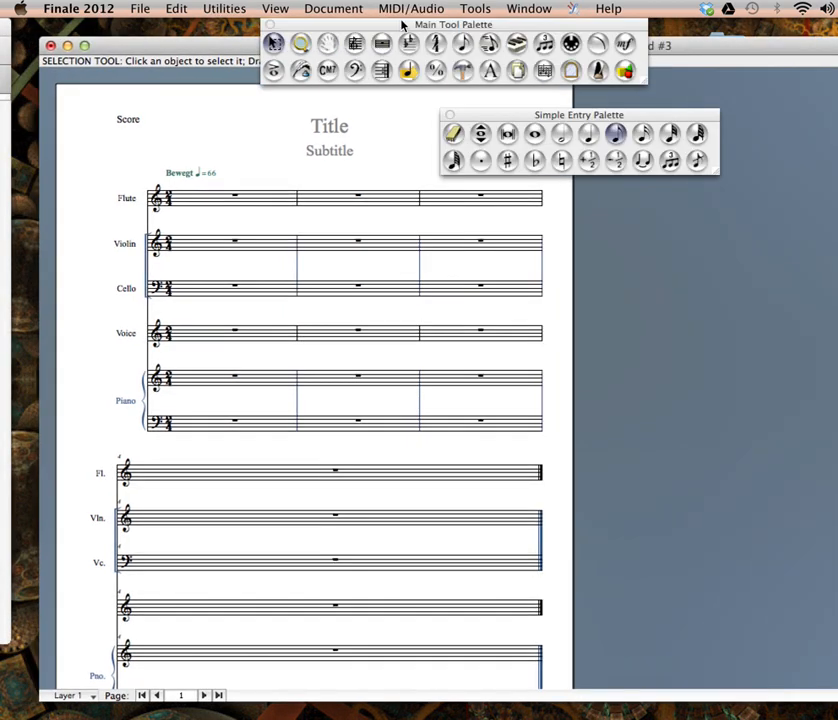
drag(404, 28, 555, 44)
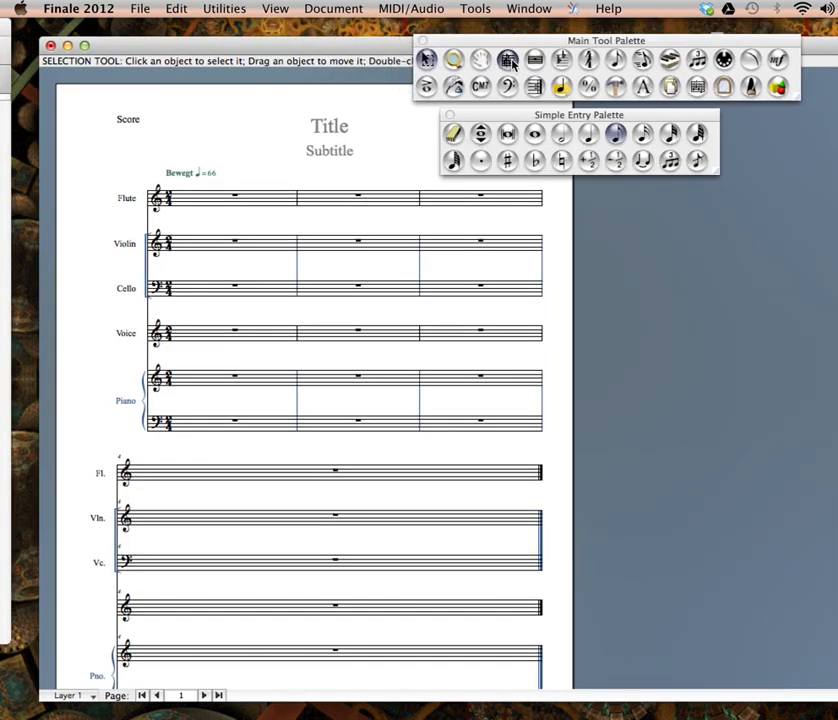
click(508, 60)
click(608, 8)
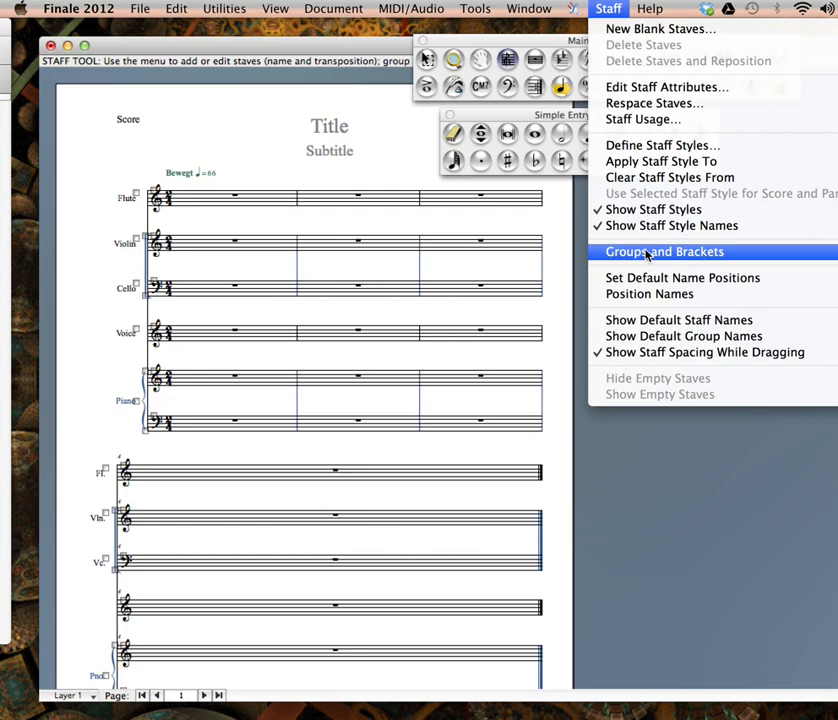
click(608, 9)
click(608, 9)
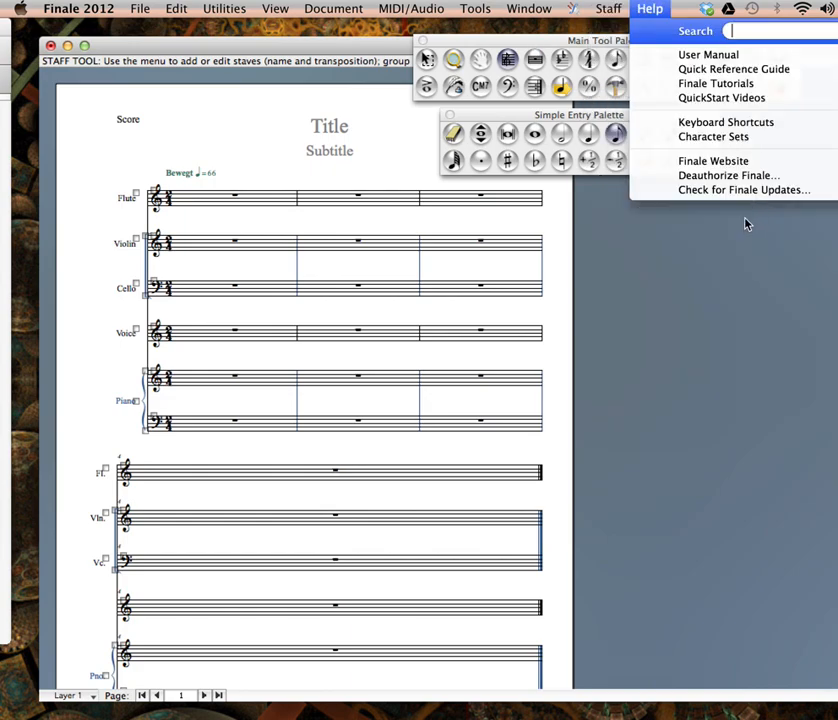
mouse_move(609, 9)
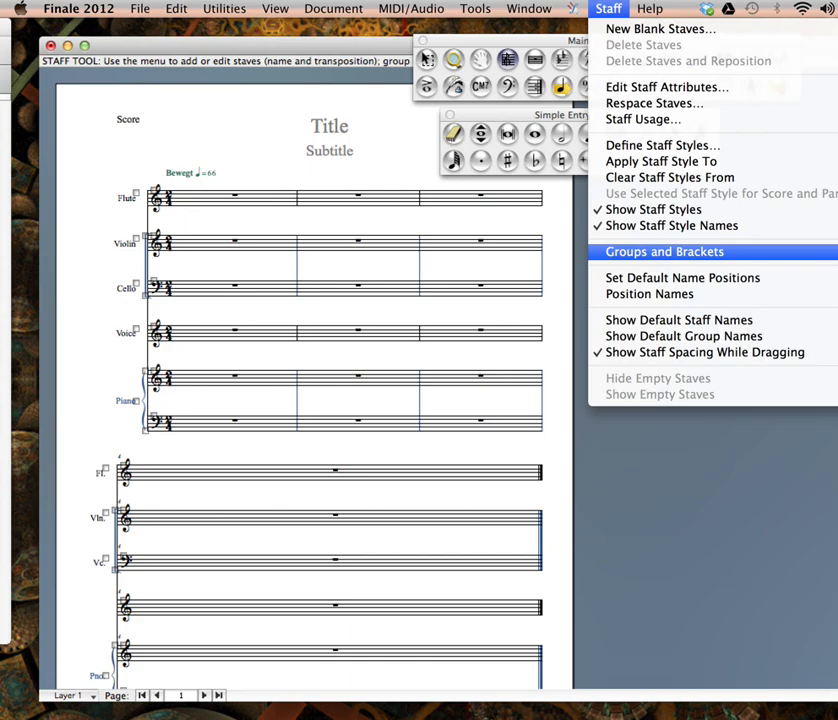
click(664, 252)
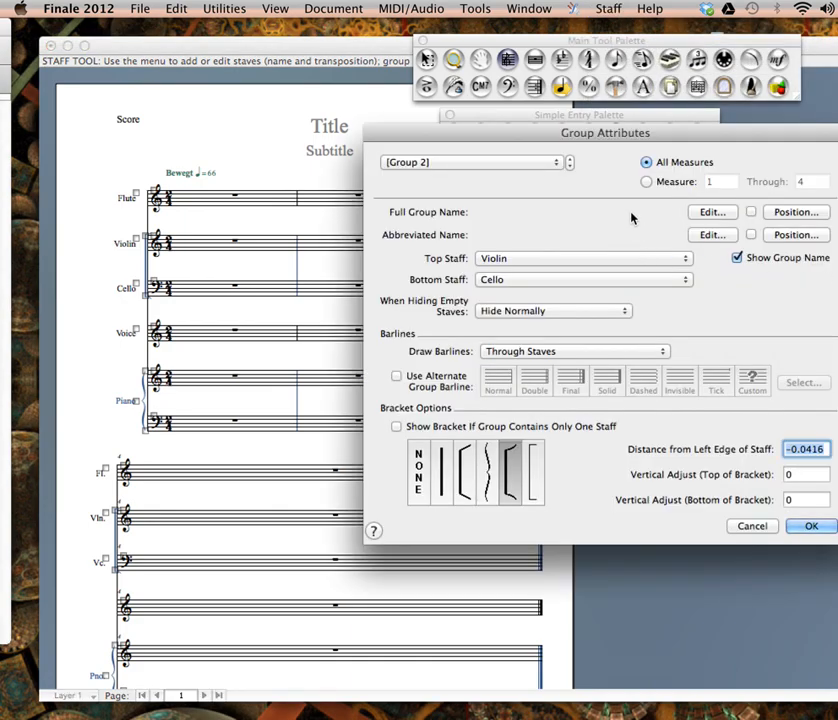
Set Flute as the top staff of Group 2, the violin and cello group.
drag(590, 140, 538, 139)
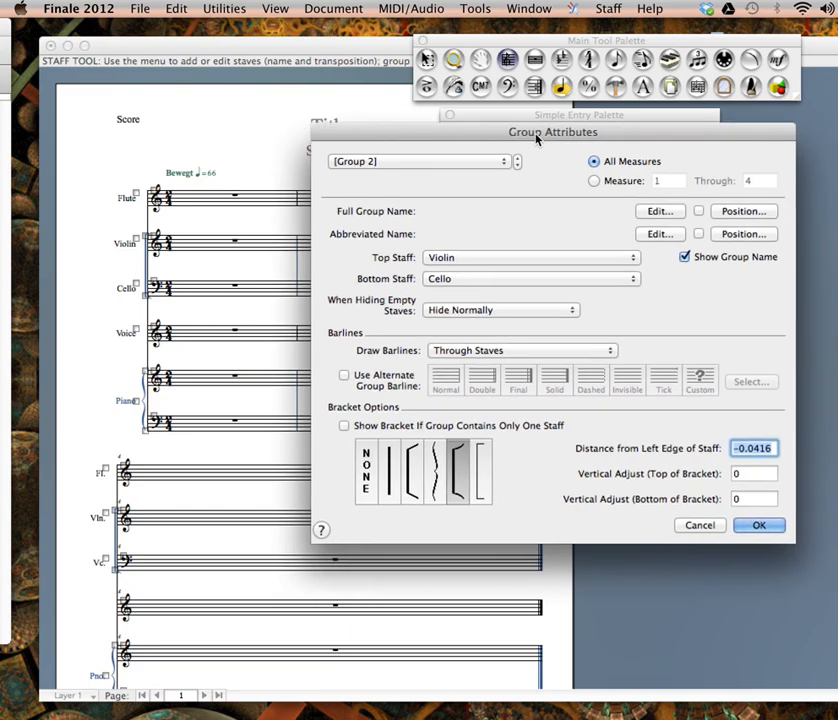
click(473, 162)
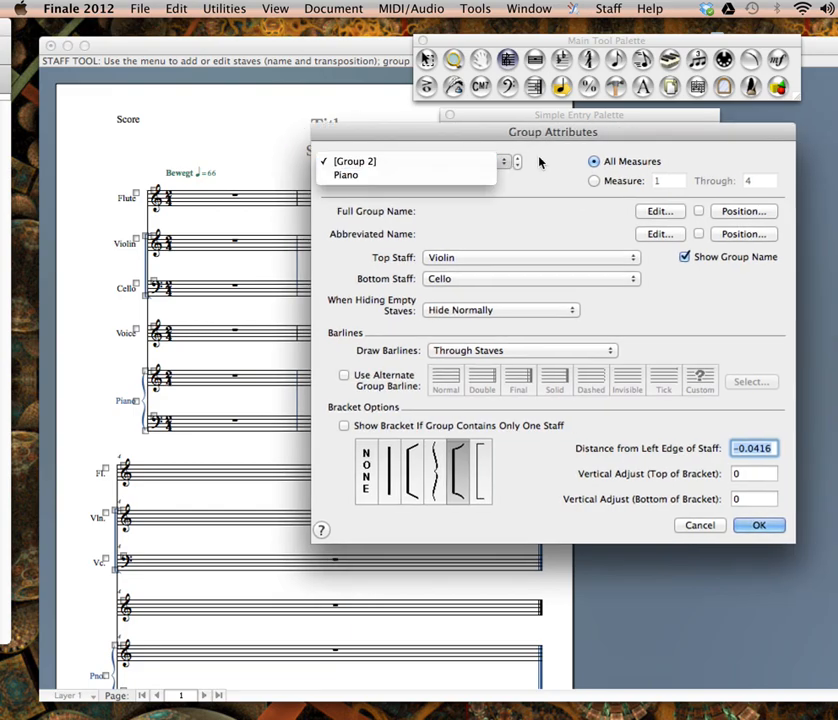
click(554, 214)
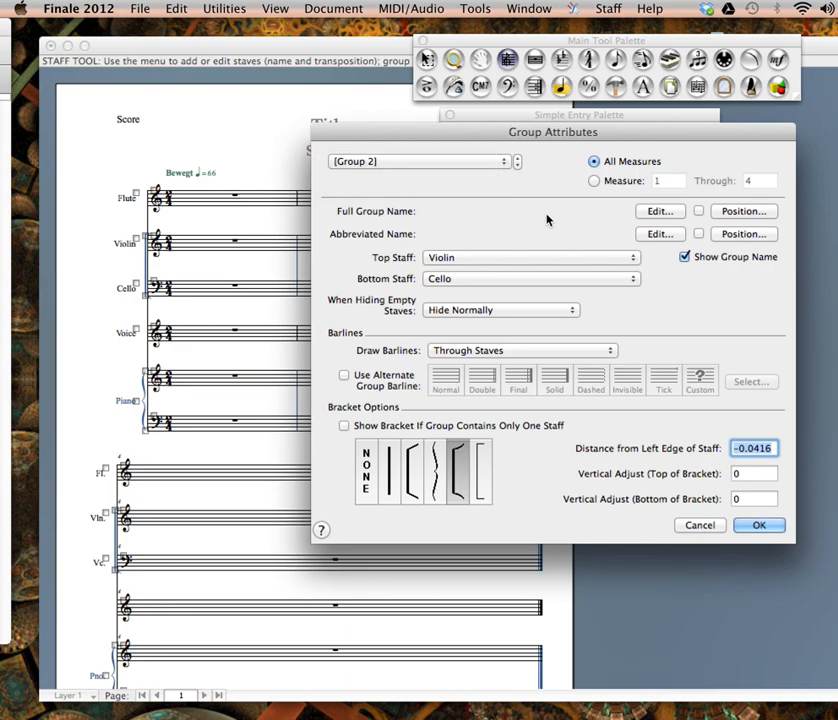
click(447, 262)
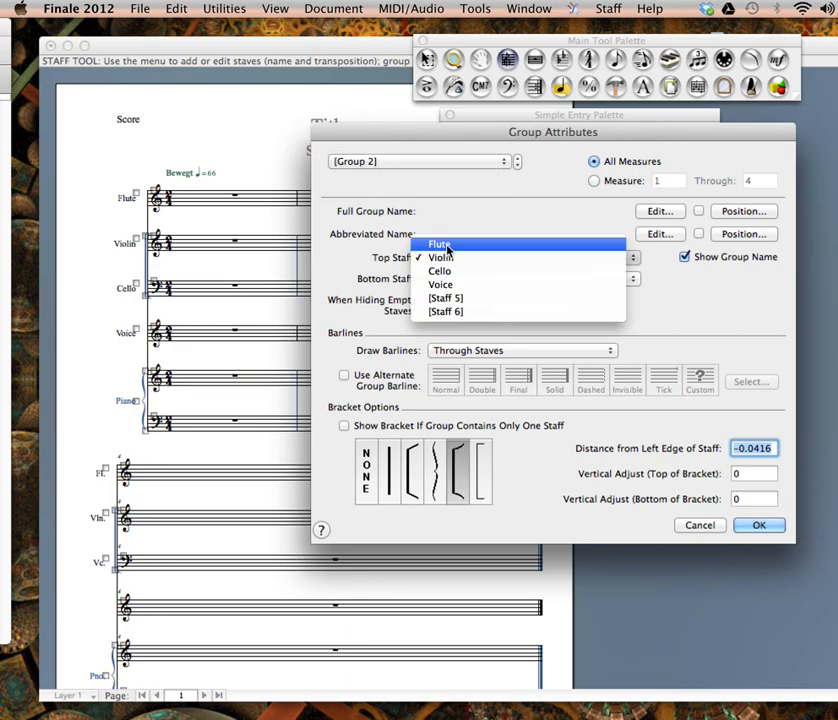
click(447, 245)
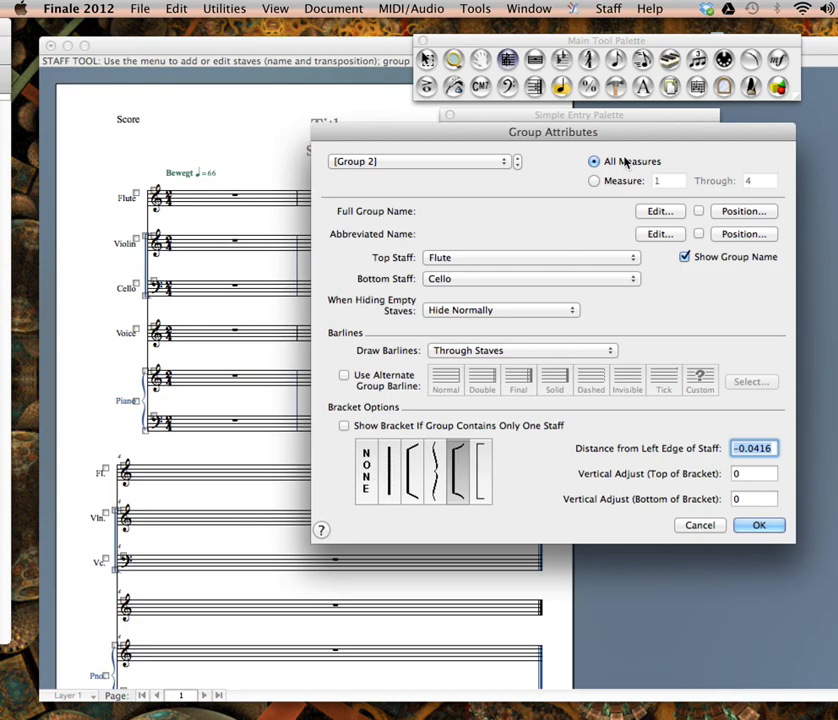
Check the bracket against the PDF score and apply the group attributes in Finale.
drag(622, 139, 561, 133)
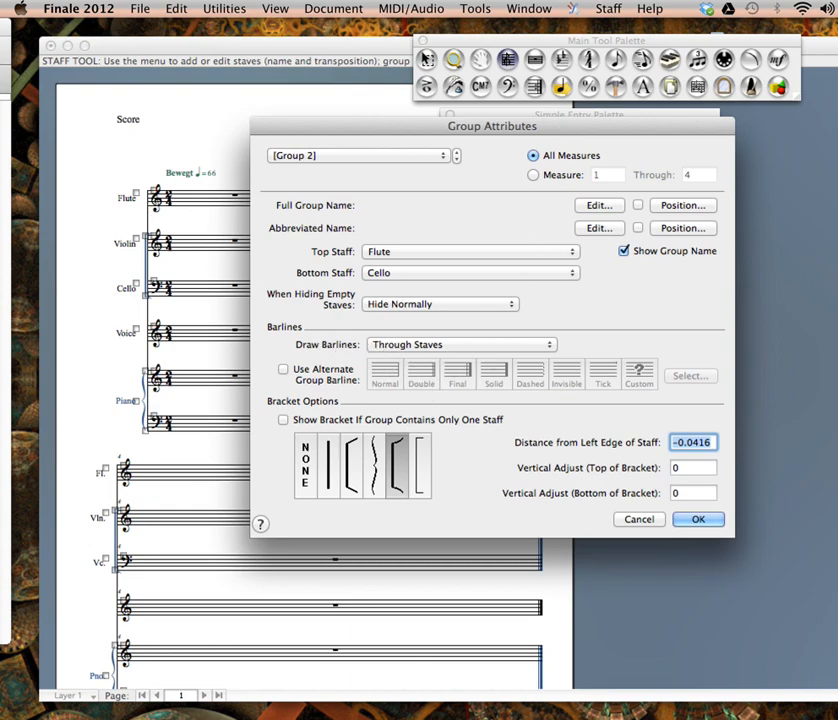
drag(4, 31, 650, 125)
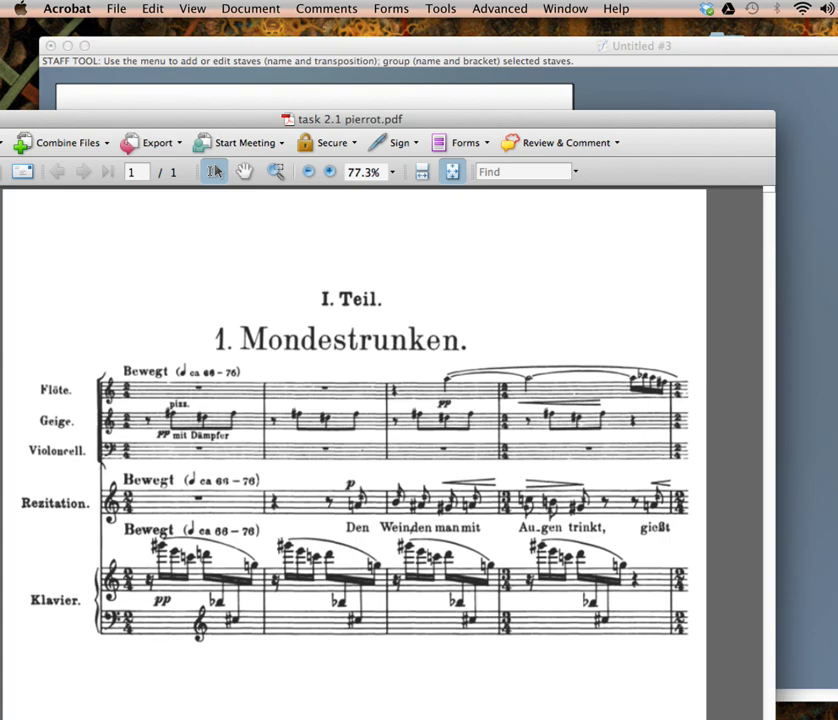
drag(444, 124, 0, 82)
click(544, 195)
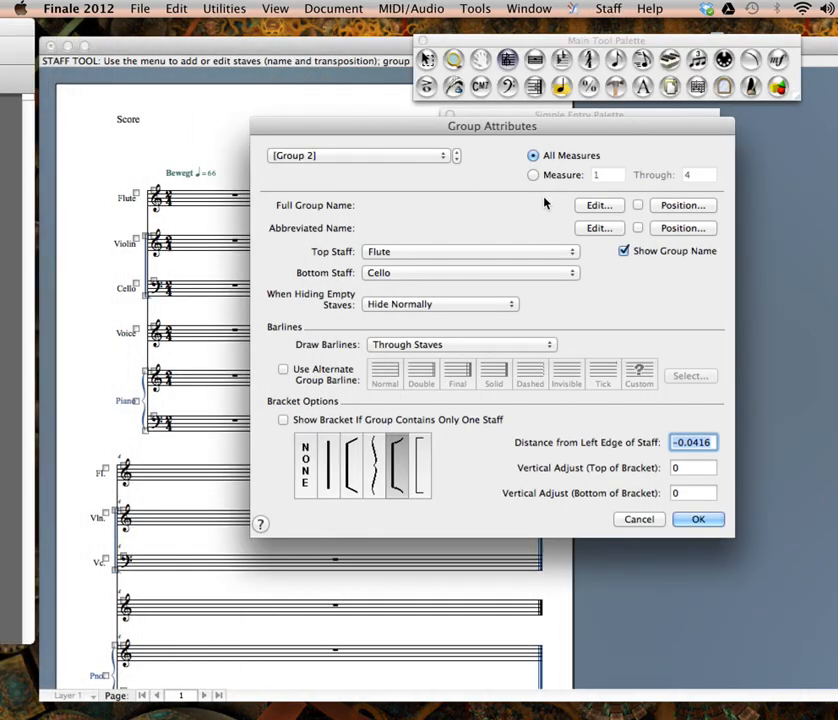
click(699, 520)
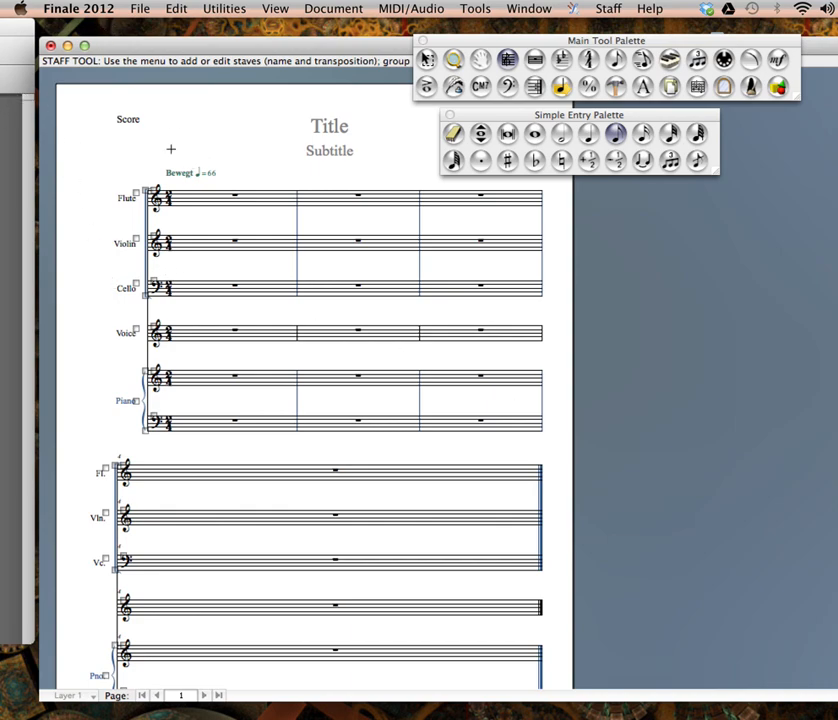
Bring the PDF score in Acrobat below Finale's upper staves to compare the tempo markings.
drag(0, 28, 674, 263)
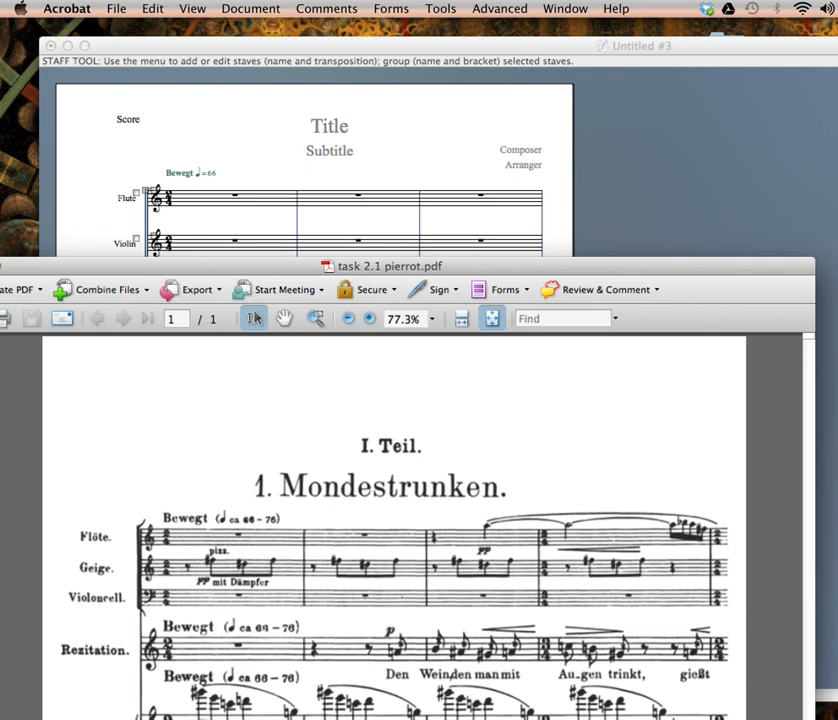
drag(383, 266, 420, 263)
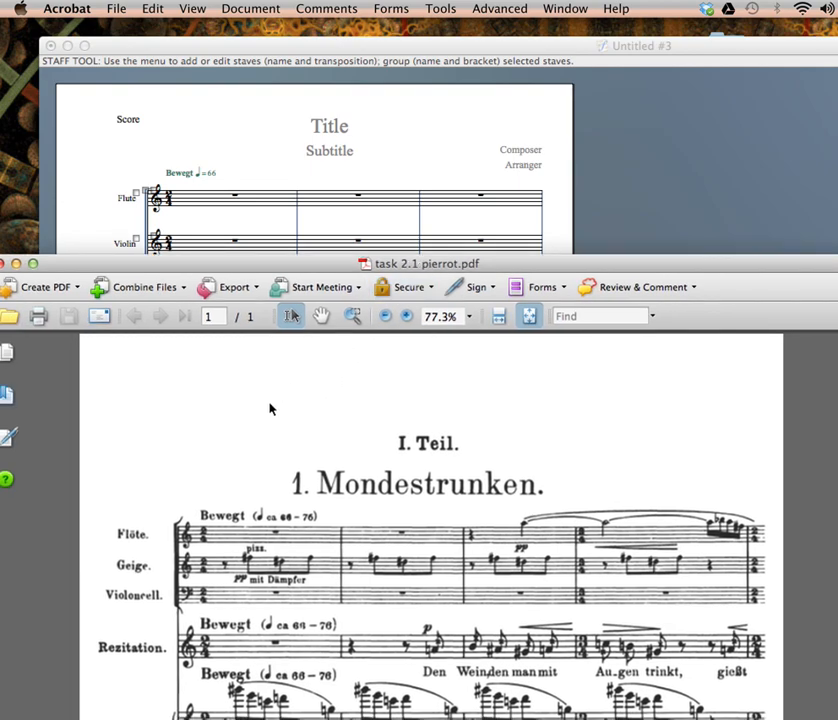
drag(522, 266, 538, 298)
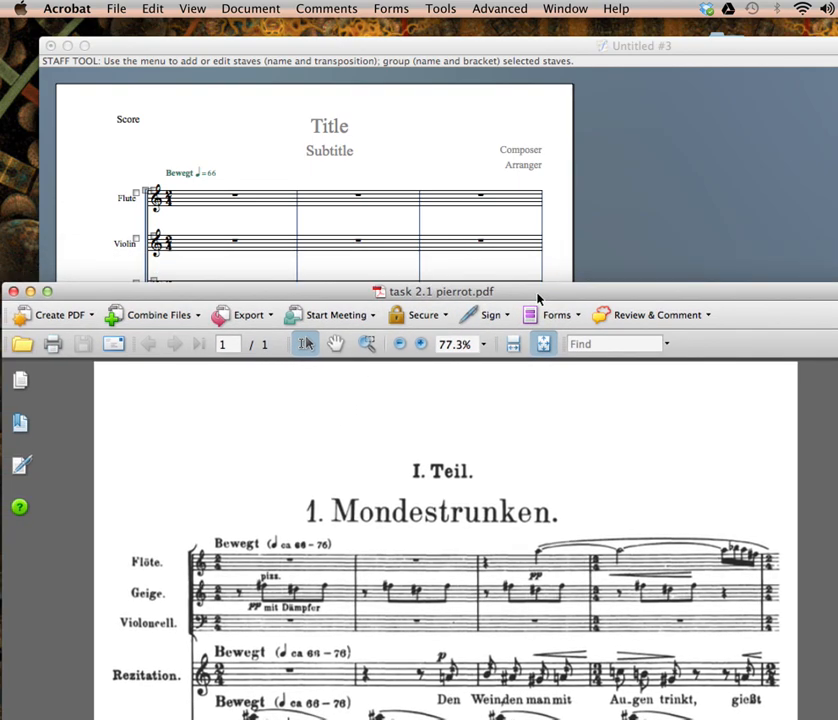
drag(275, 291, 279, 306)
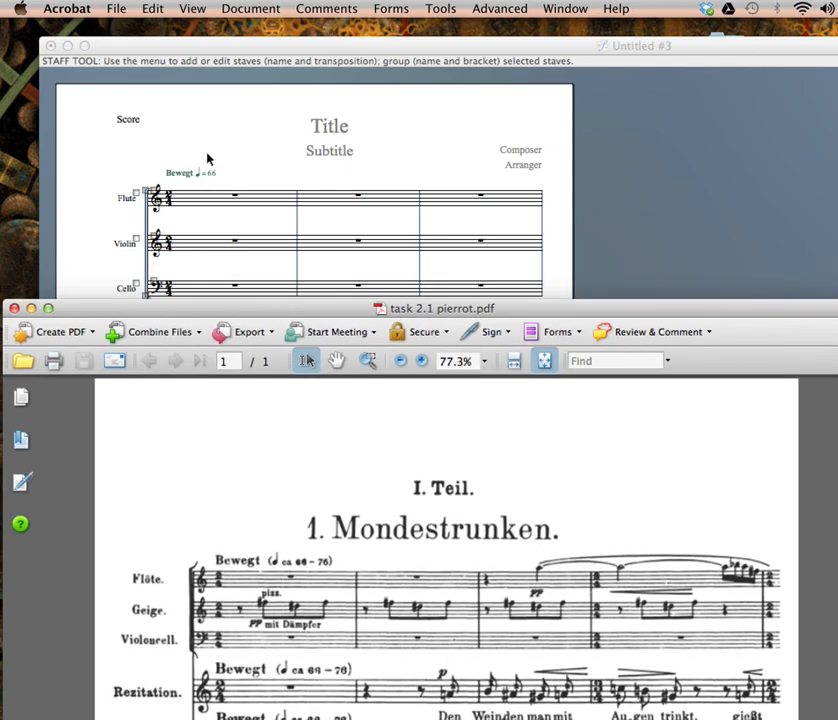
Switch to Finale and open the Bewegt tempo mark above the flute staff for editing in the Expression Designer.
click(207, 167)
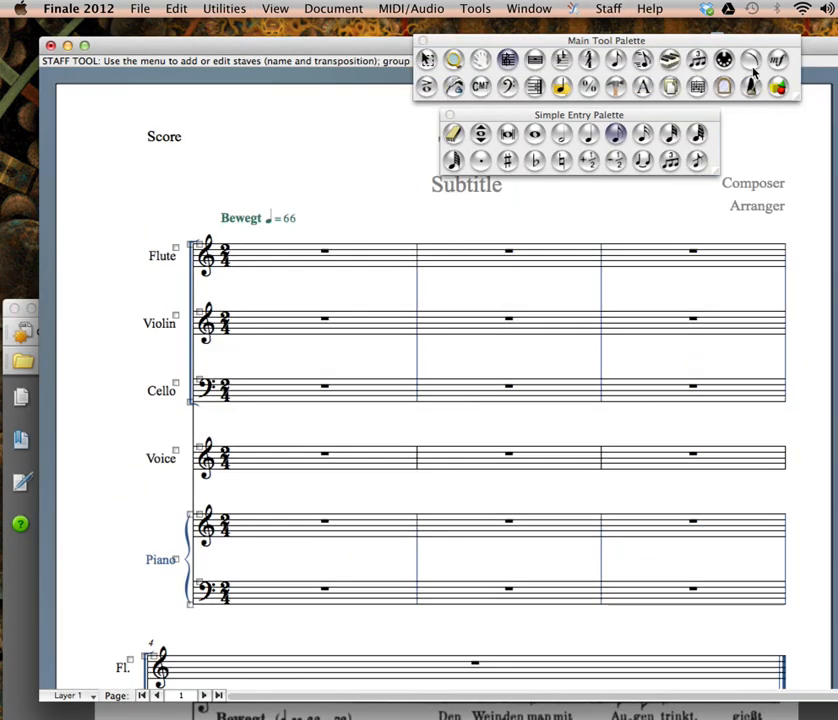
click(779, 62)
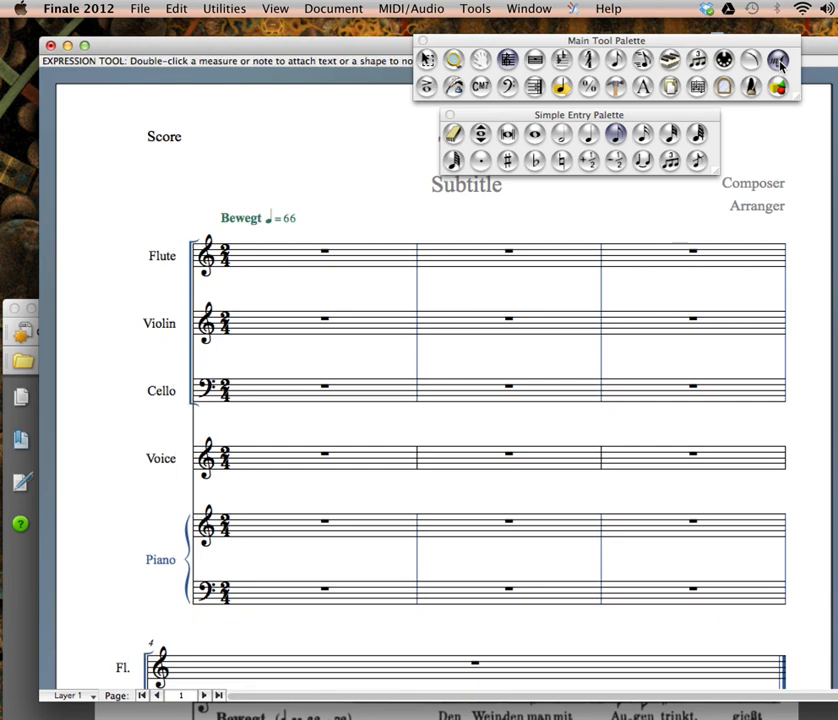
click(221, 221)
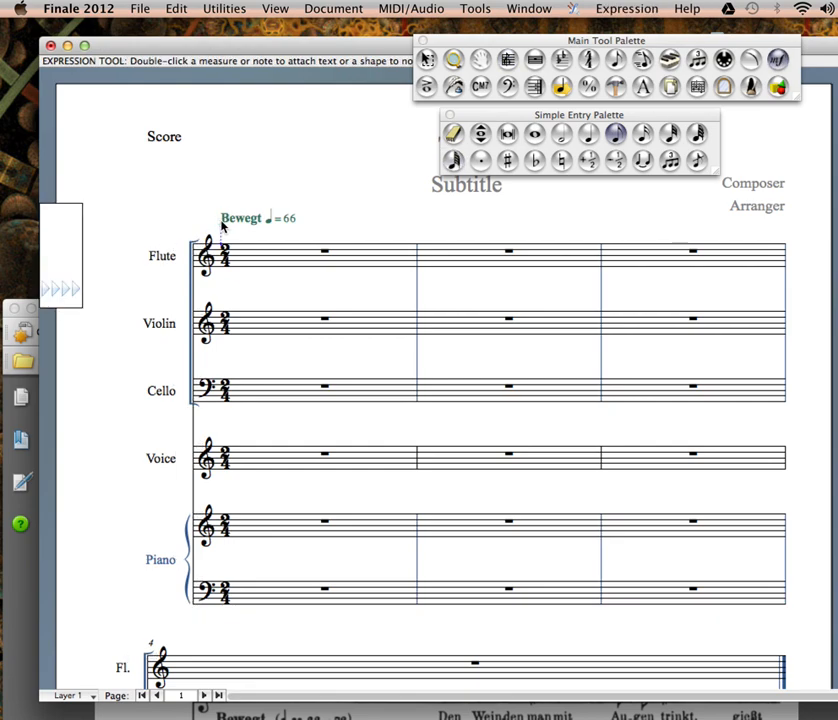
double_click(221, 223)
drag(637, 297, 452, 254)
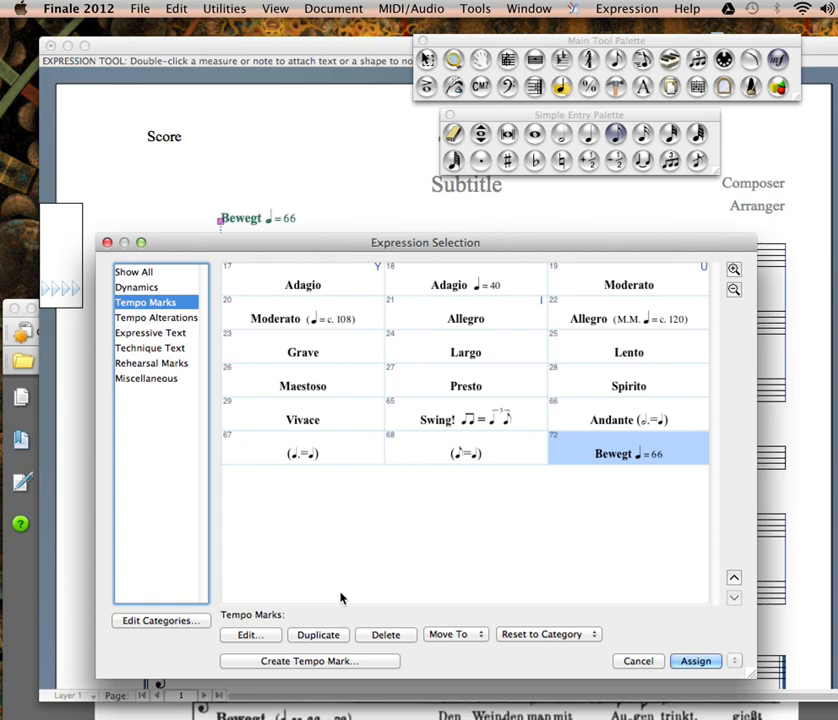
click(250, 635)
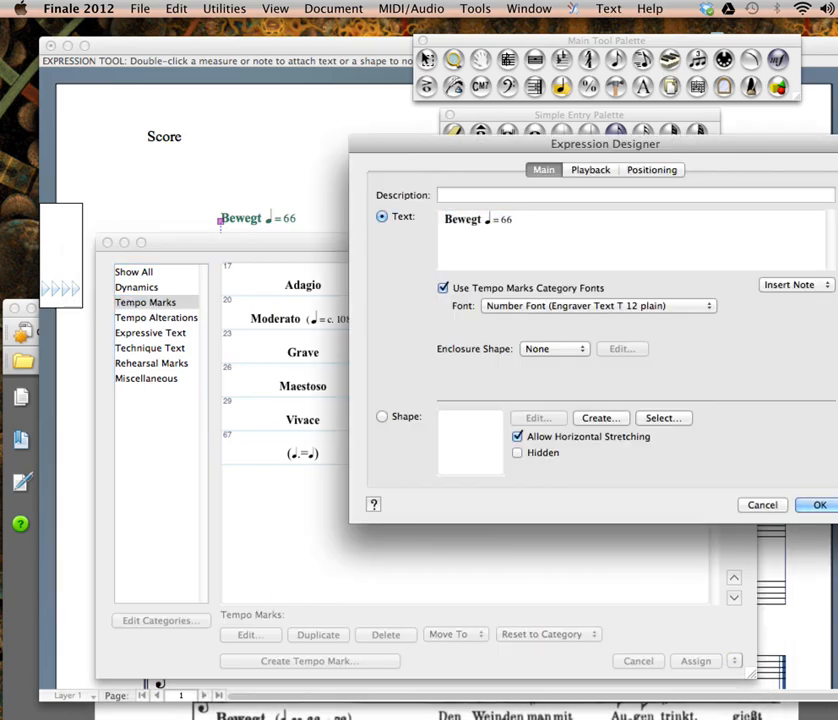
Try extending the Bewegt tempo text with "-120" after 66 and "c." before the quarter note.
text(-120)
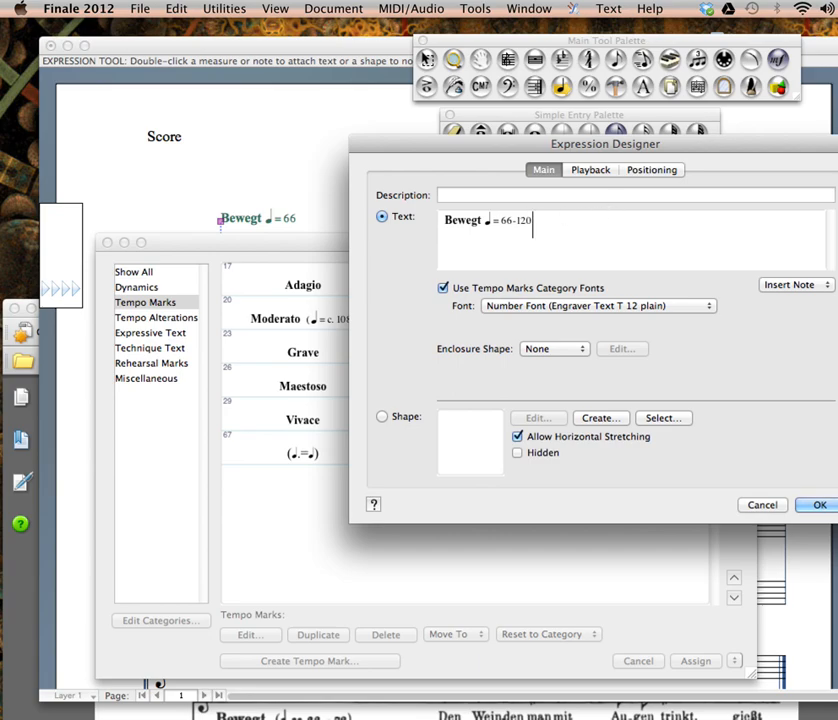
click(485, 222)
text(c)
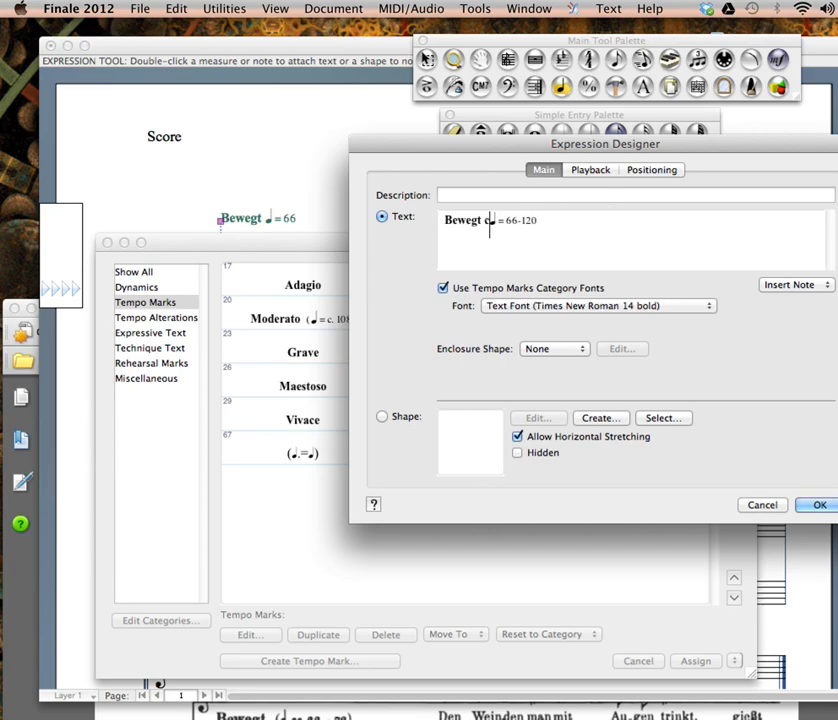
text(.)
drag(633, 145, 381, 74)
click(503, 463)
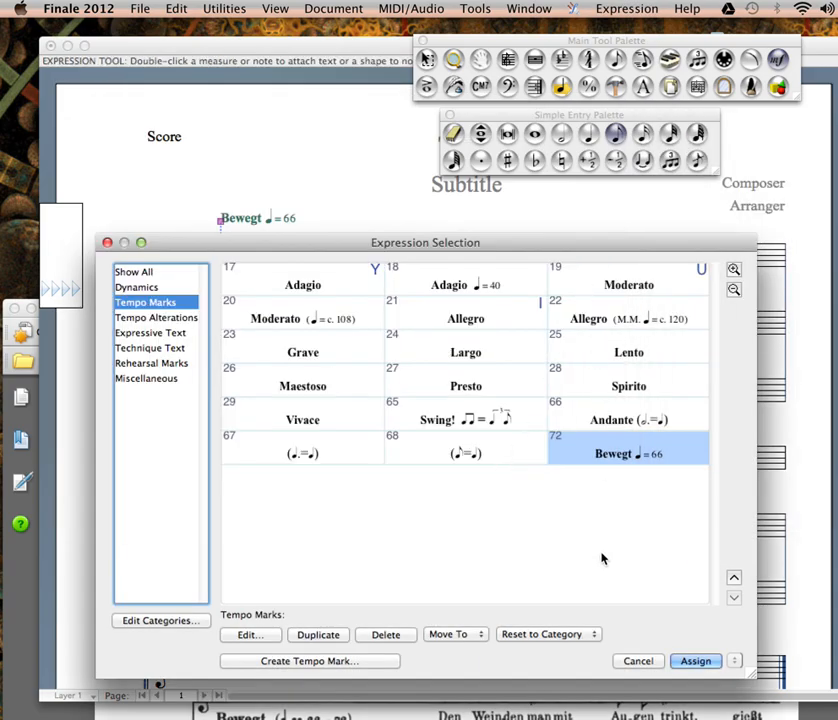
click(640, 664)
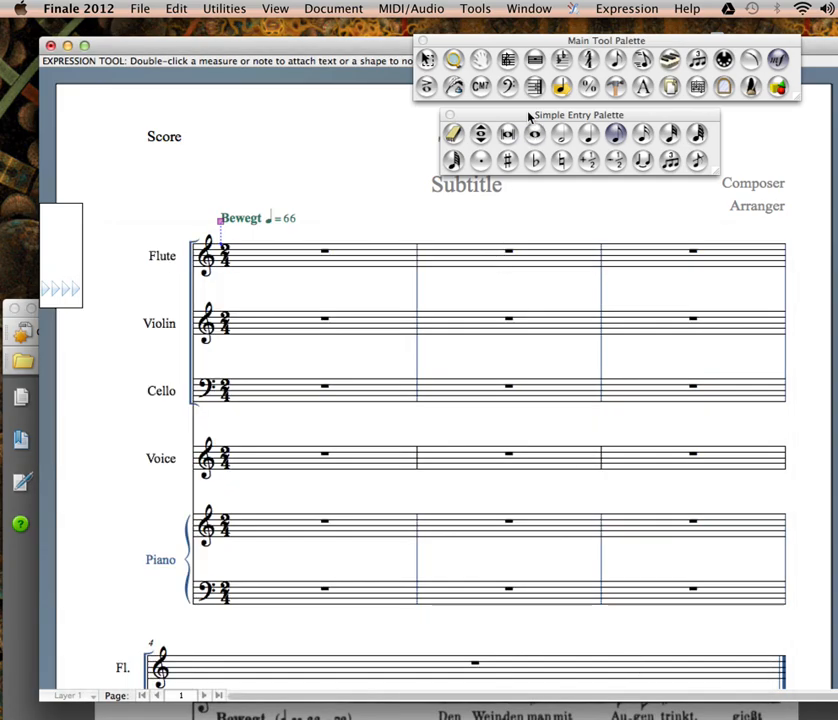
Fill the flute's first three measures with descending quarter notes from B to D using Speedy Entry.
drag(280, 50, 262, 43)
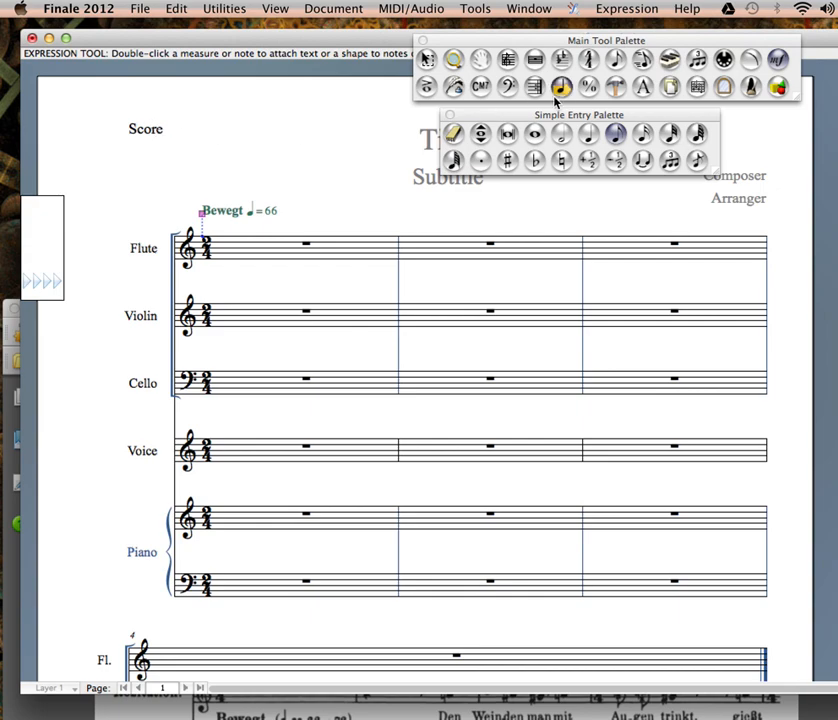
drag(452, 44, 414, 40)
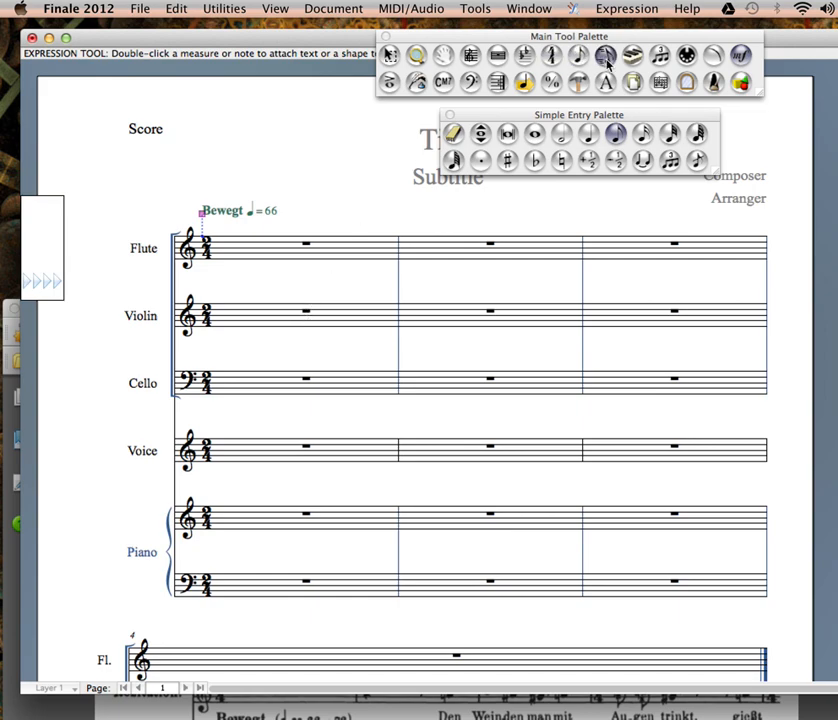
click(606, 59)
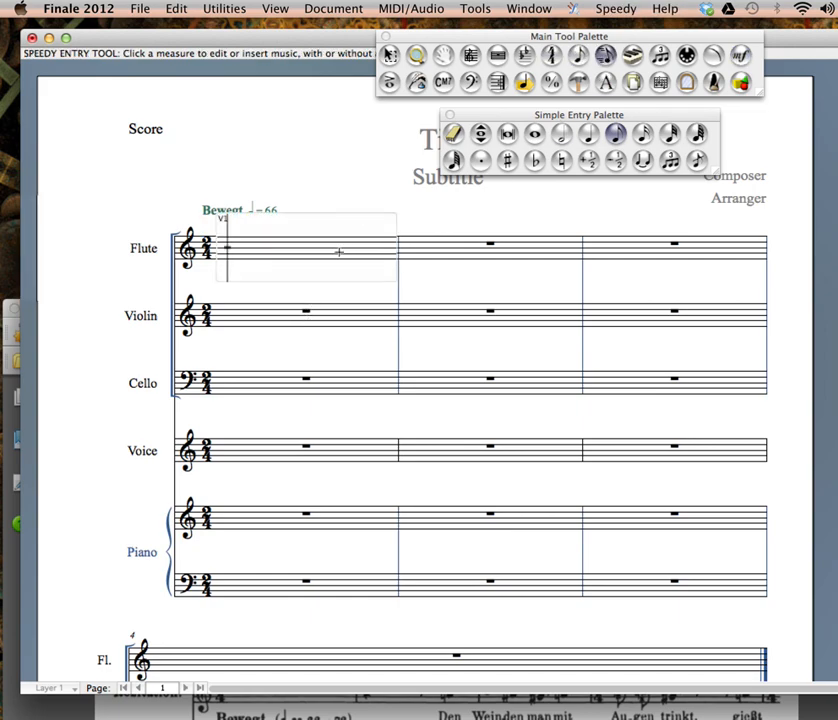
key(5)
key(Down)
key(5)
key(Down)
key(5)
key(Down)
key(5)
key(Down)
key(5)
key(Down)
key(5)
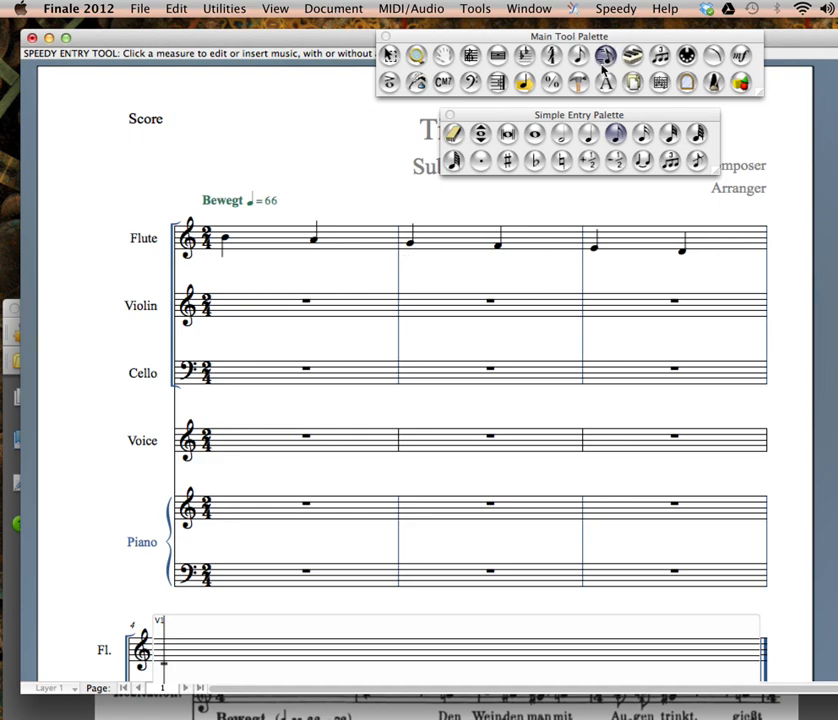
Enter two quarter notes on D in the violin's second measure and leave Speedy Entry.
click(484, 300)
key(5)
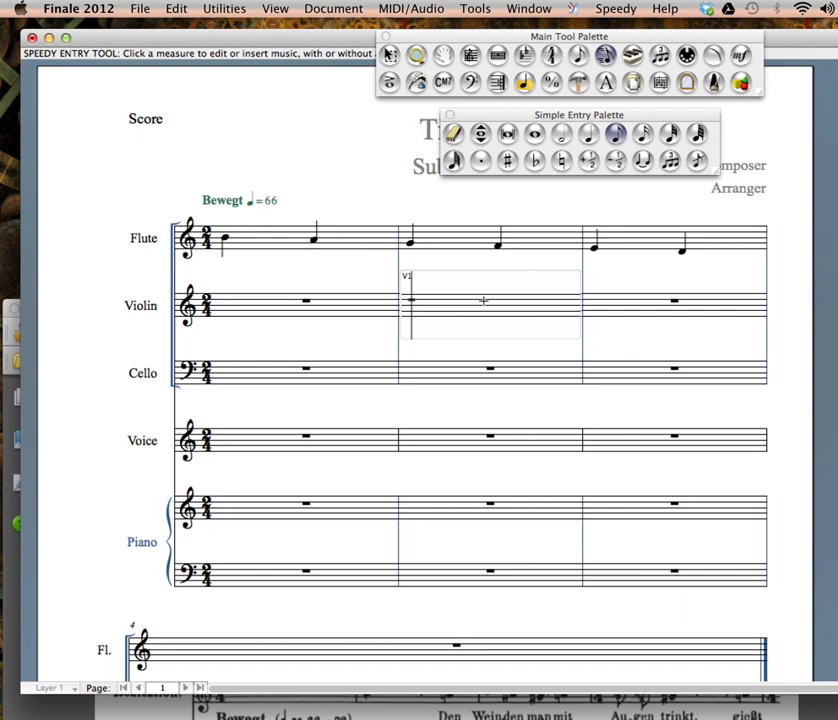
key(5)
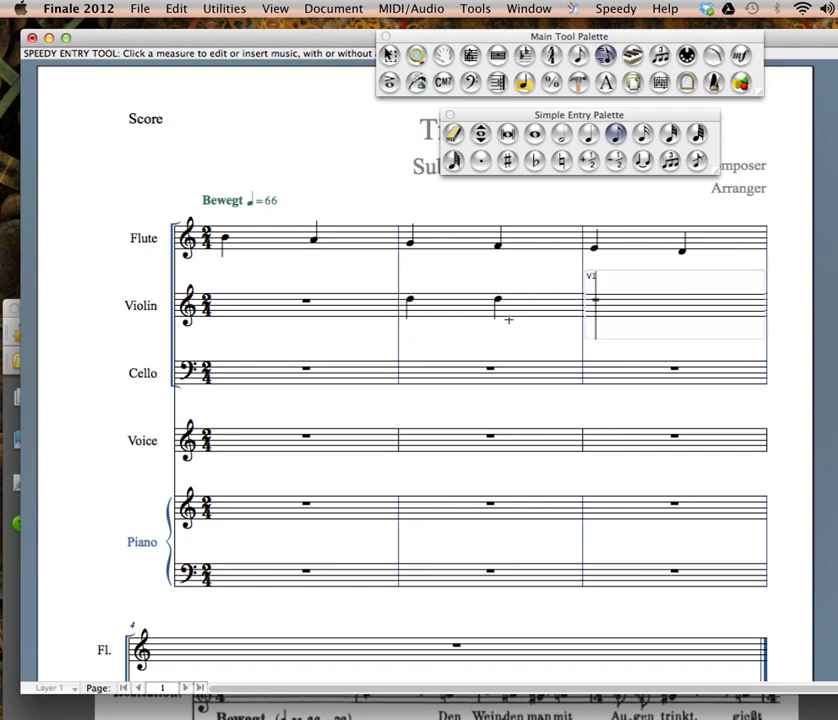
click(638, 240)
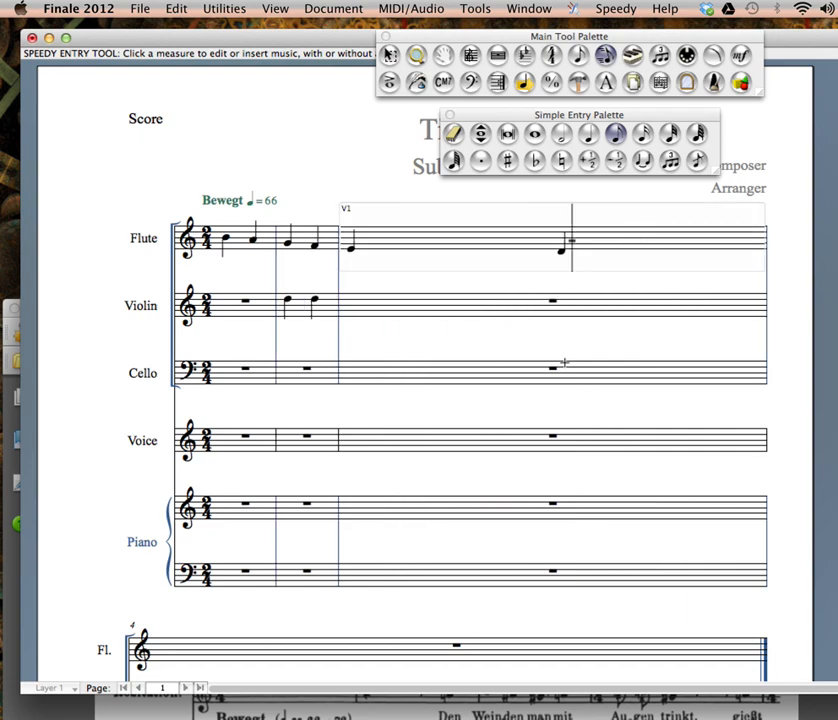
key(Escape)
key(Escape)
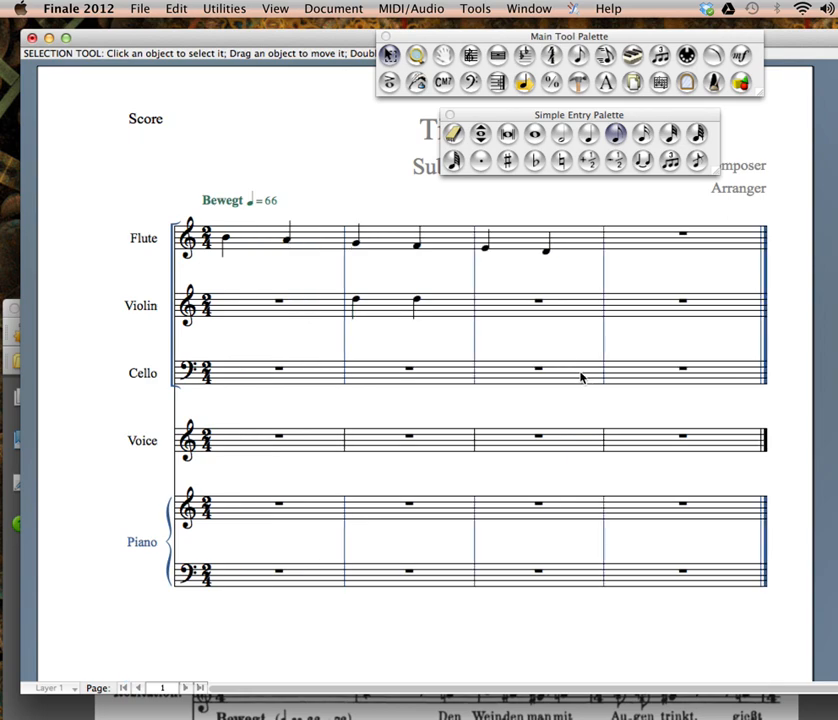
Enter a half note in the cello's fourth measure with Speedy Entry.
click(605, 55)
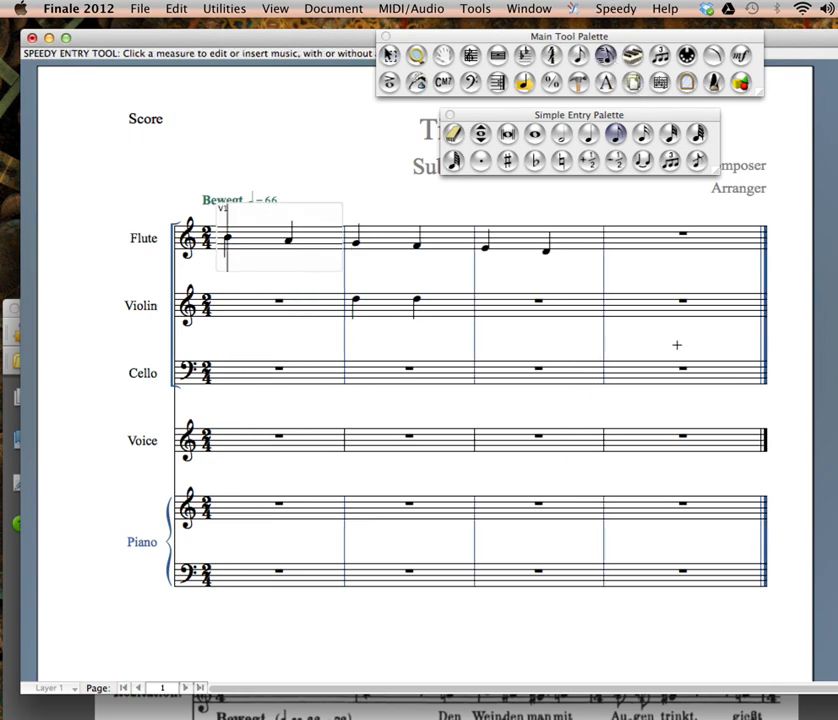
click(665, 377)
key(6)
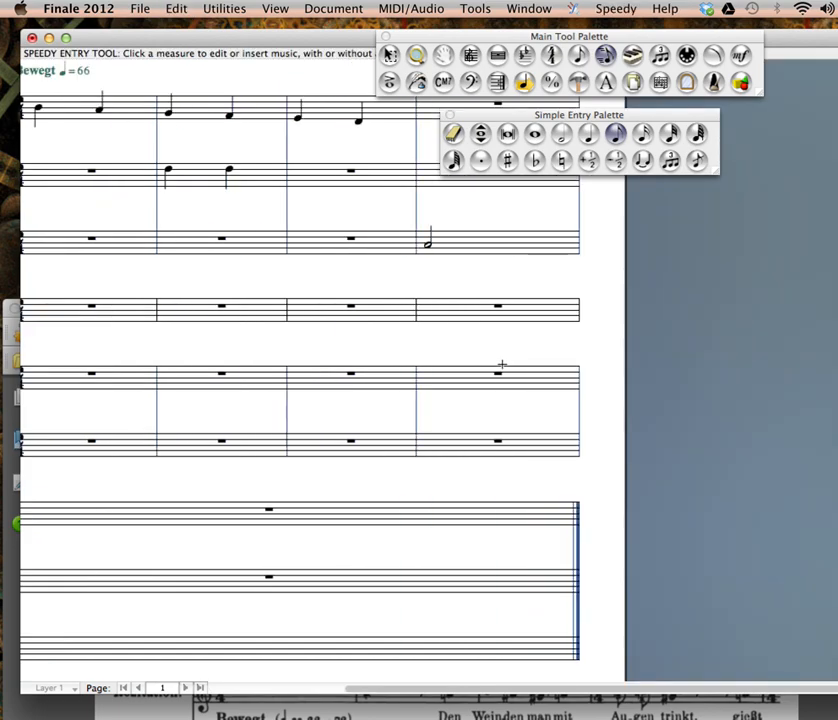
scroll(479, 357, up, 3)
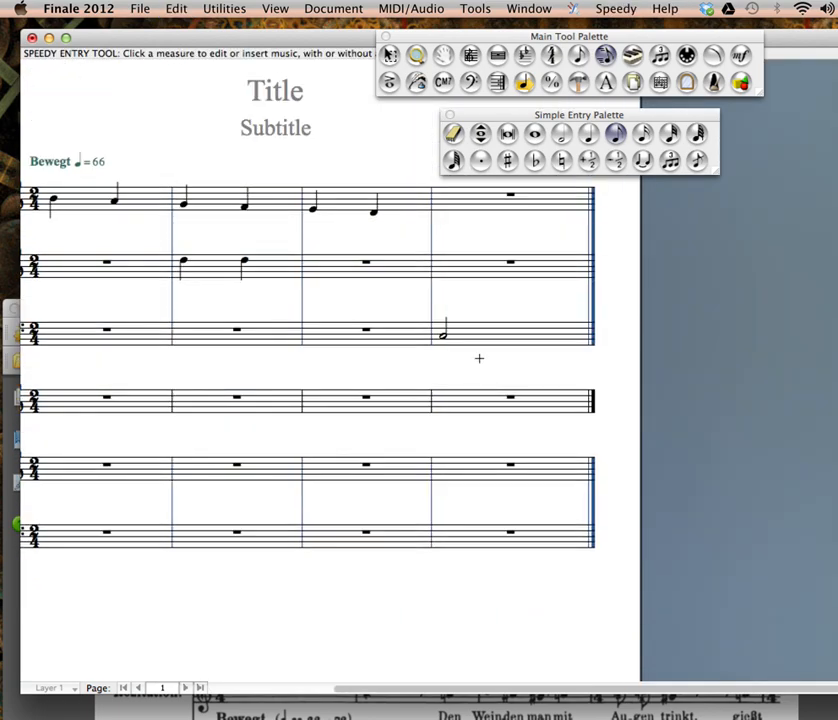
scroll(480, 352, left, 3)
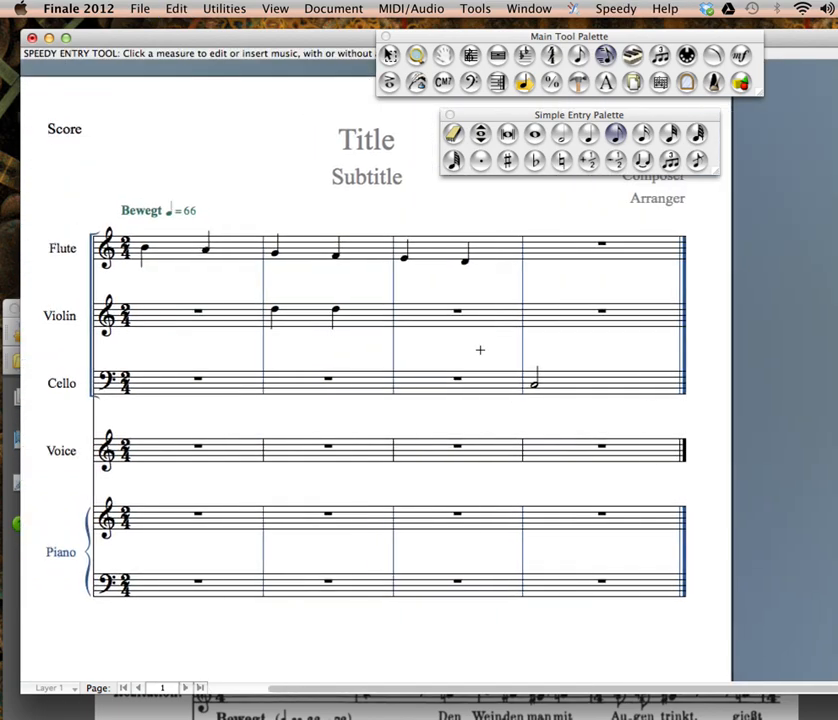
Enter two sixteenth notes in measure 2 of the piano's treble staff and two in measure 3 of its bass staff.
click(319, 513)
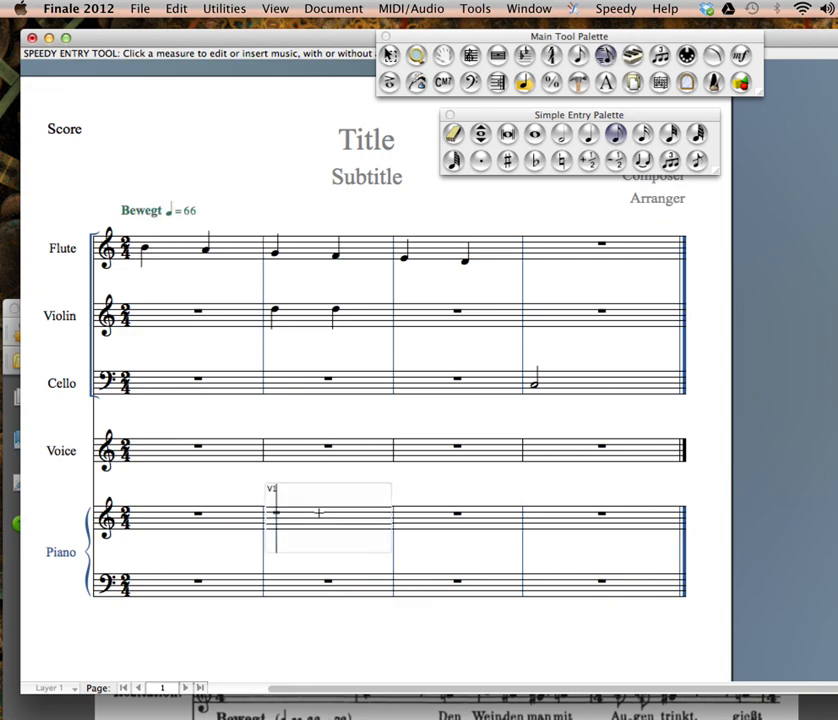
click(433, 589)
key(4)
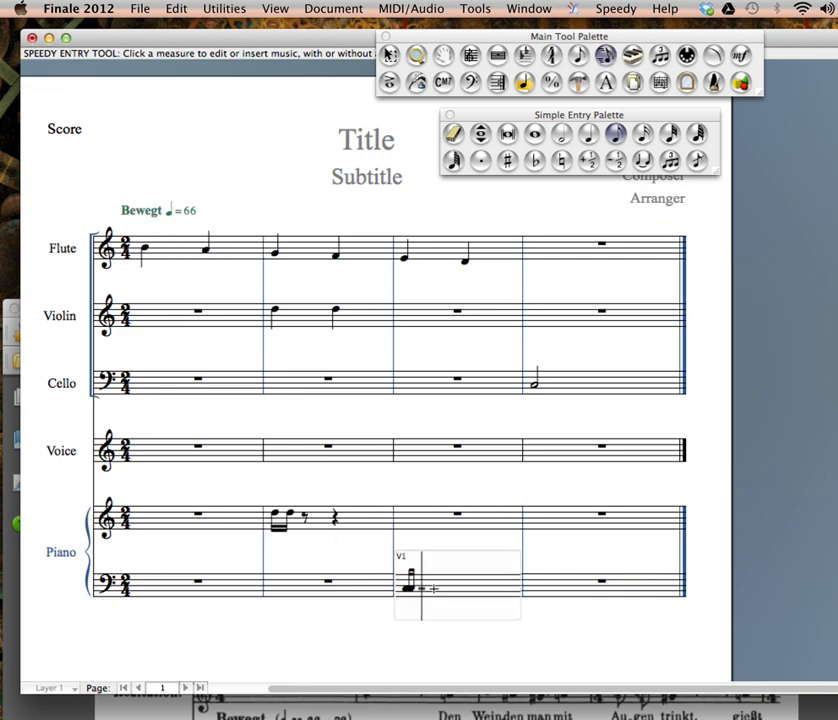
key(4)
Enter two eighth notes in the voice's third measure and a half note in its fourth, and leave Speedy Entry.
click(428, 450)
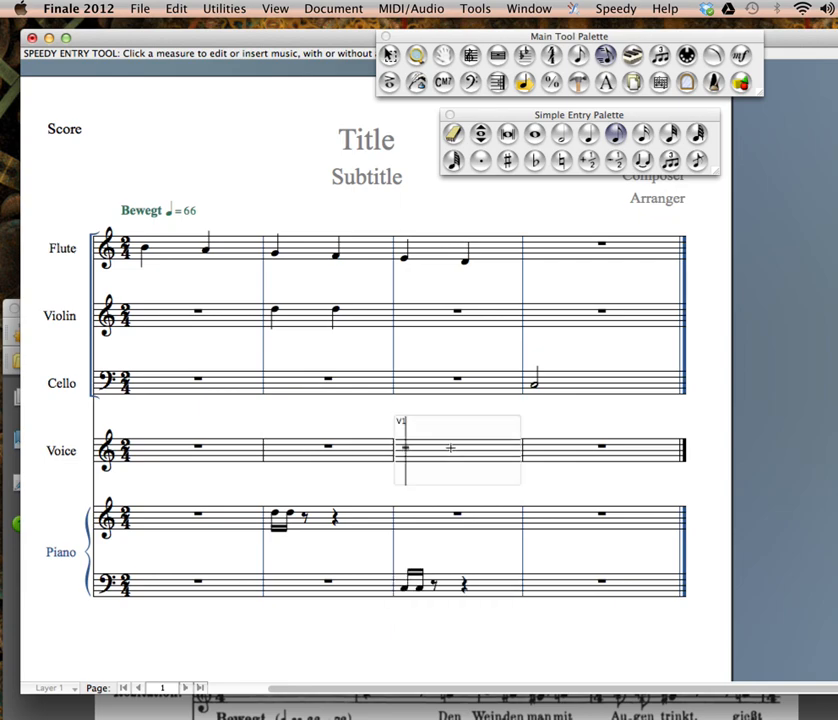
key(4)
key(4)
click(579, 451)
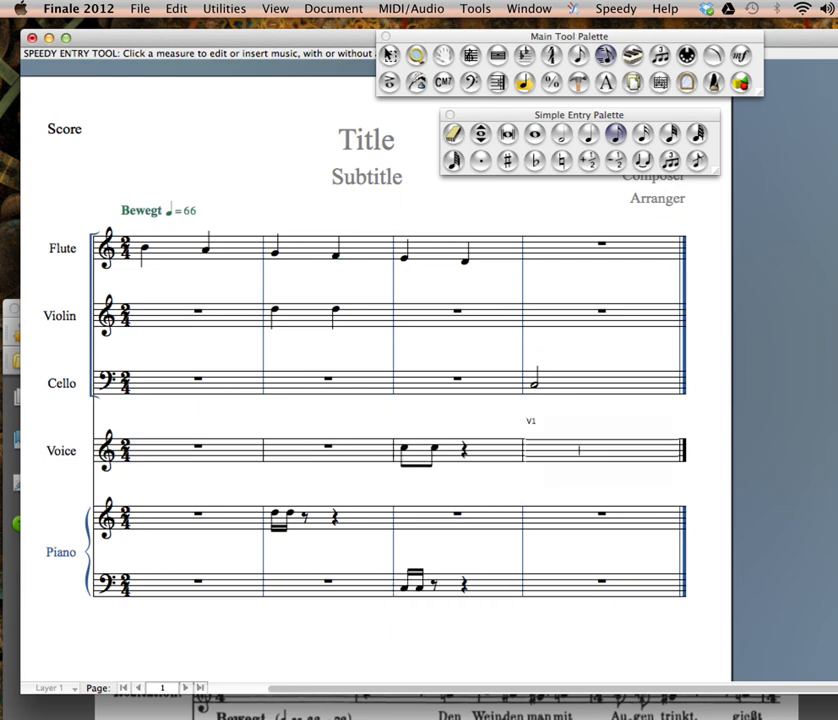
key(6)
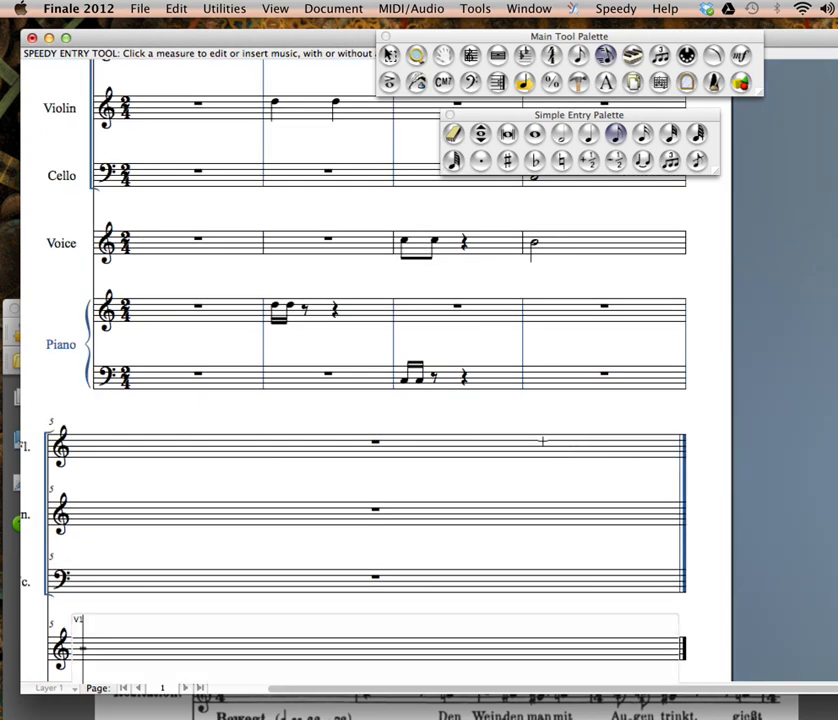
key(Escape)
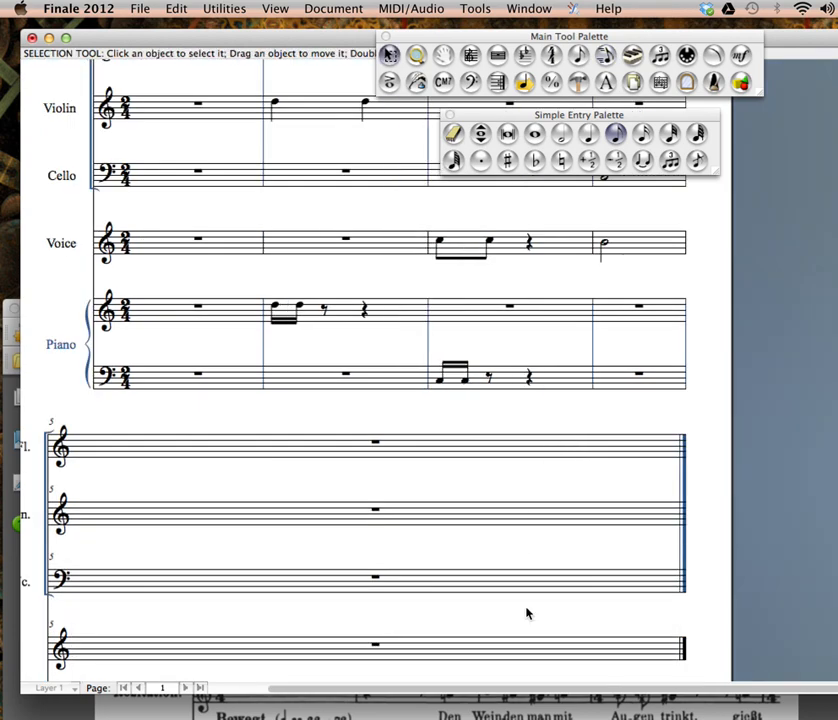
Delete measure 5 across all staves from flute to piano.
click(563, 457)
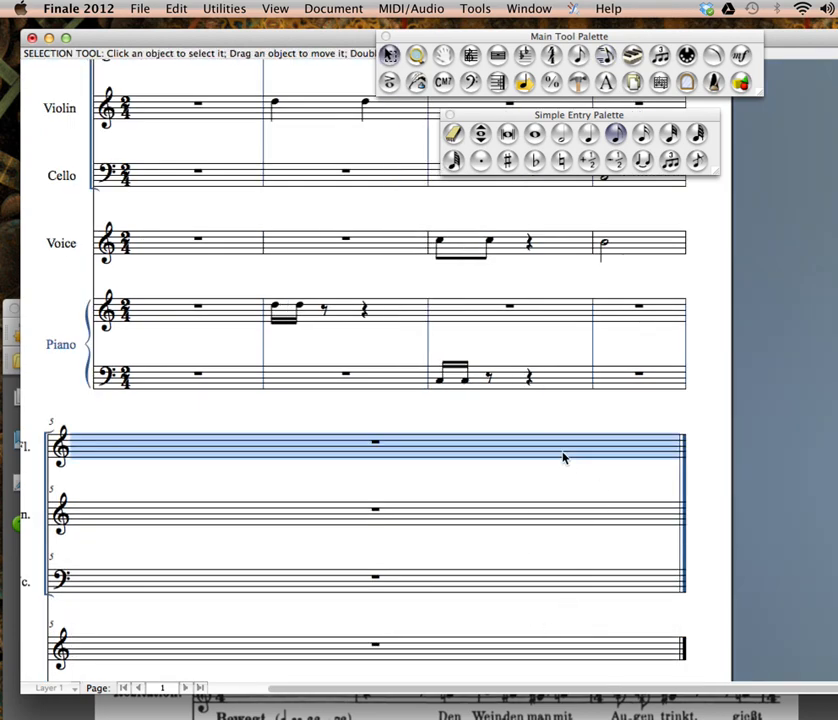
scroll(600, 520, down, 5)
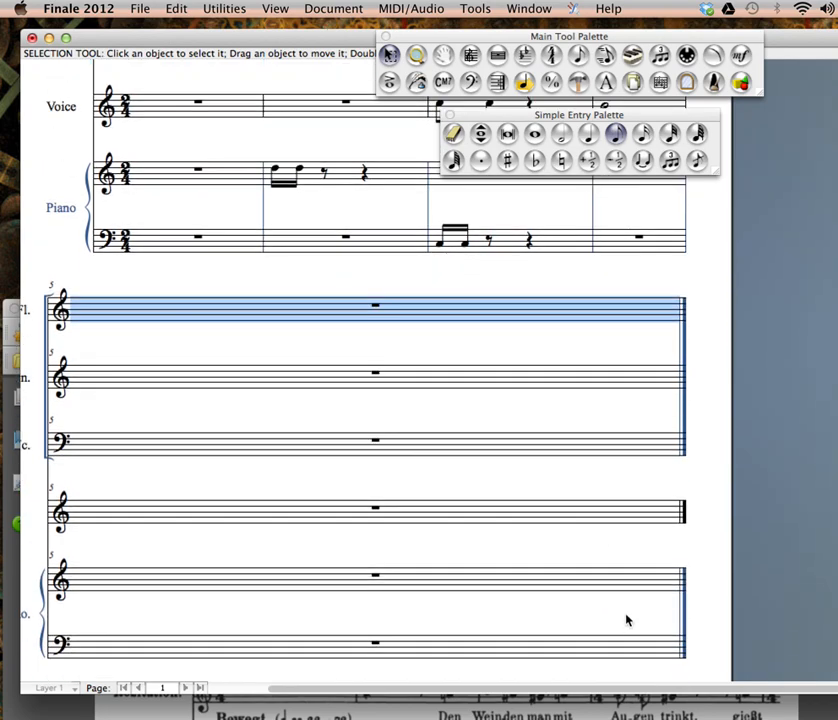
shift+click(627, 652)
key(Delete)
scroll(606, 576, up, 10)
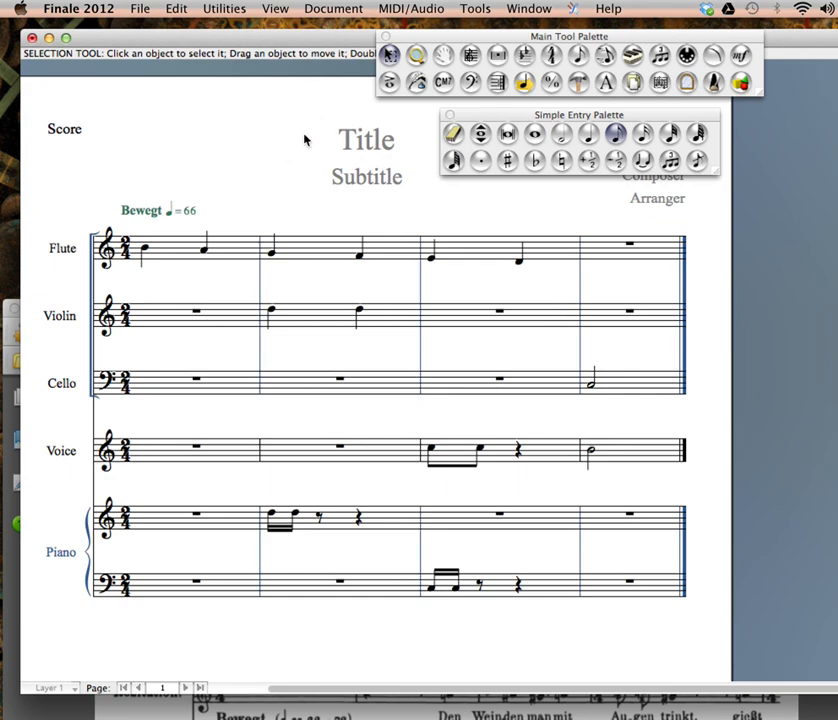
View the flute part, then the violin part, and return to the full score.
click(275, 8)
mouse_move(334, 8)
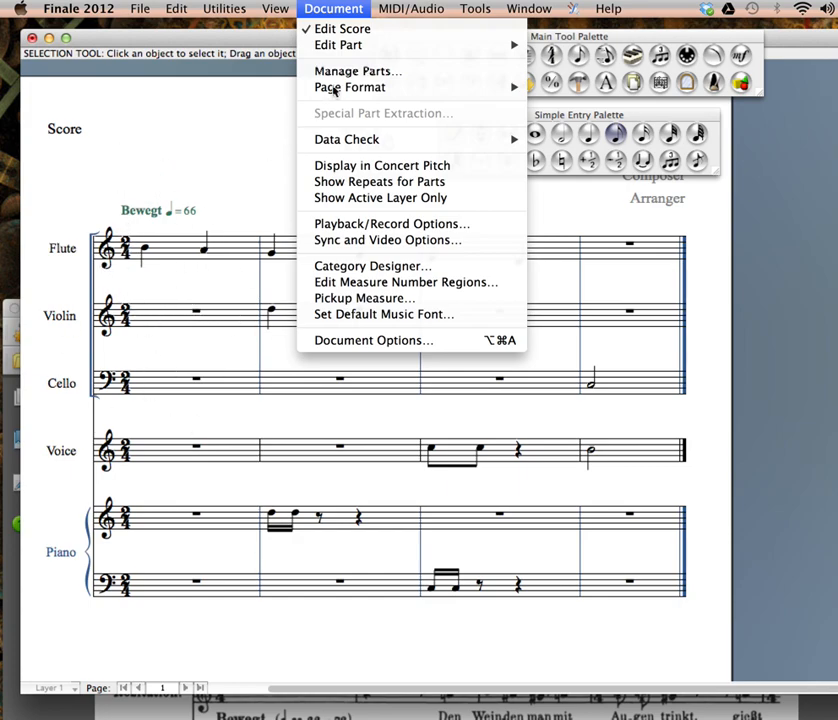
mouse_move(360, 47)
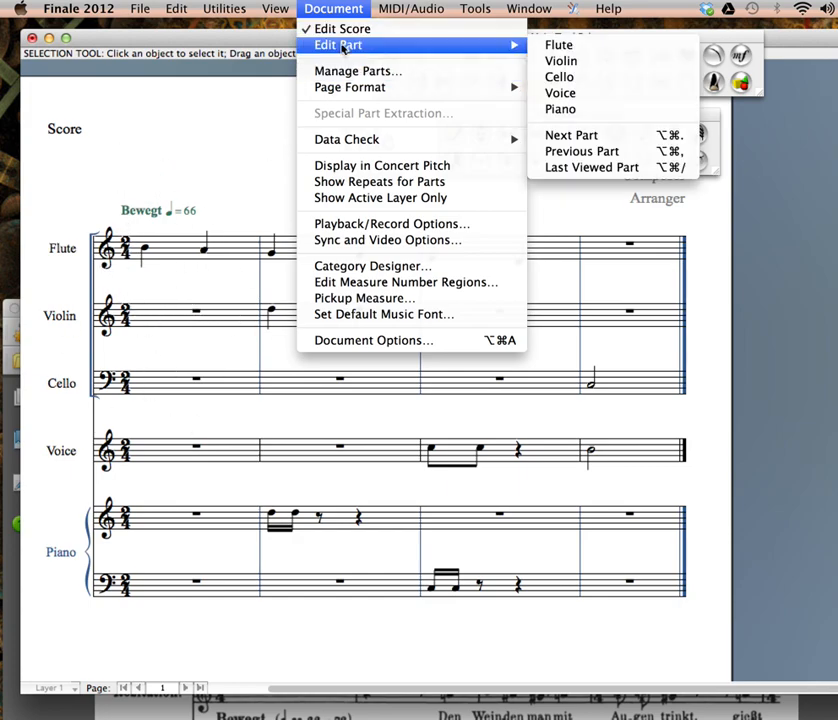
click(551, 48)
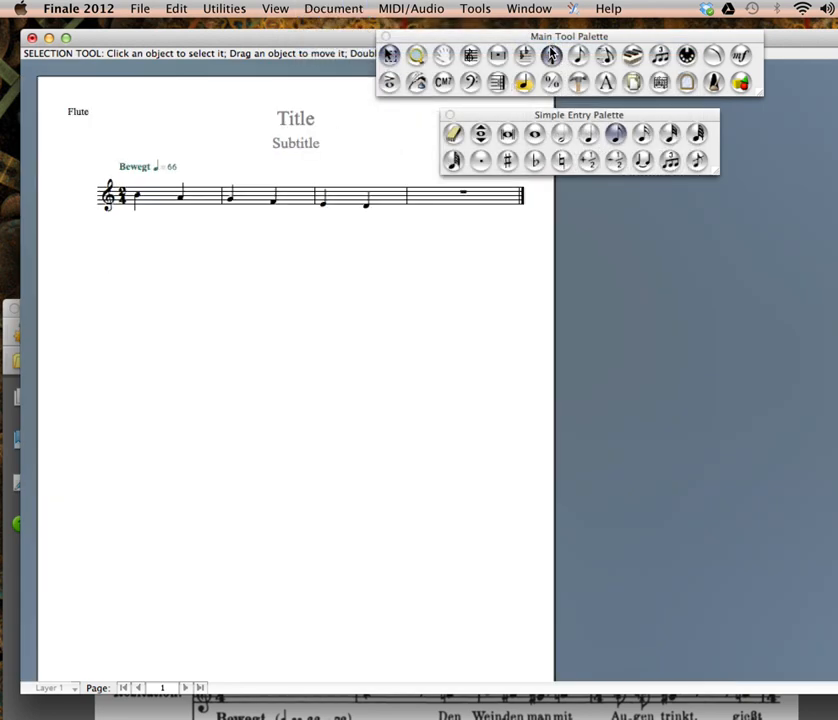
click(333, 9)
click(556, 61)
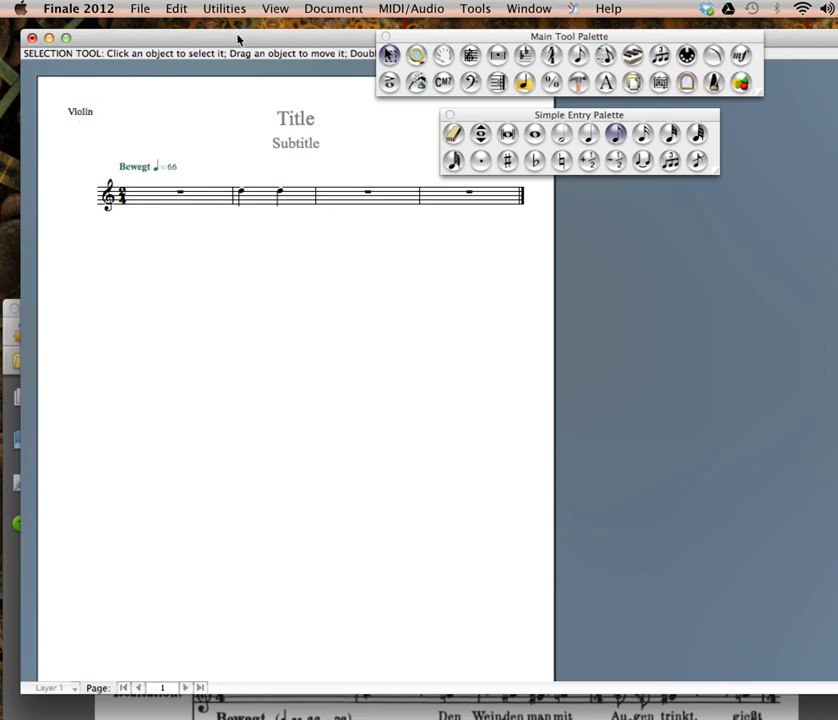
click(333, 8)
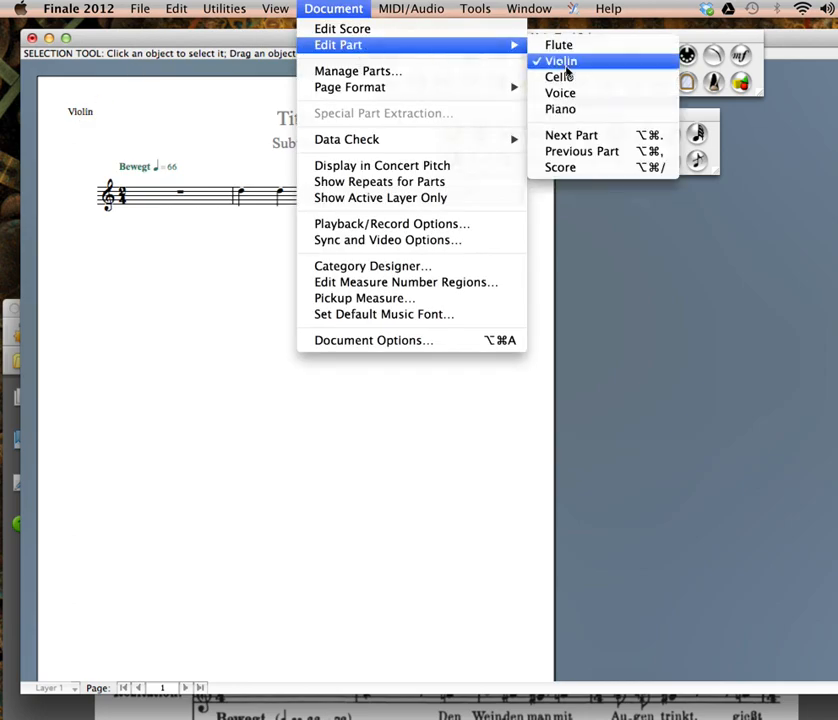
click(492, 27)
Change the flute's full staff name to "Flote" in ScoreManager and close ScoreManager.
click(529, 8)
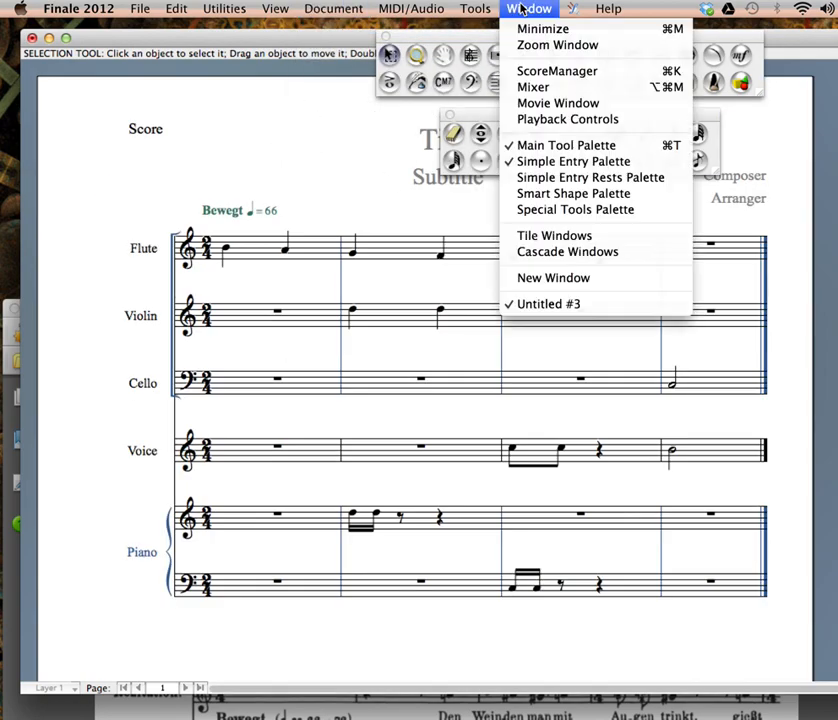
click(534, 72)
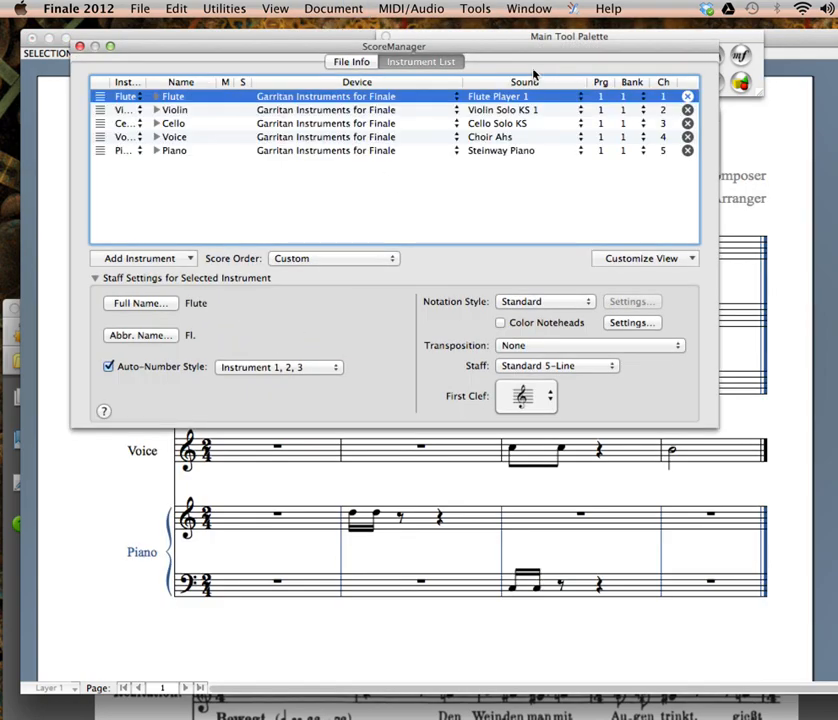
click(153, 305)
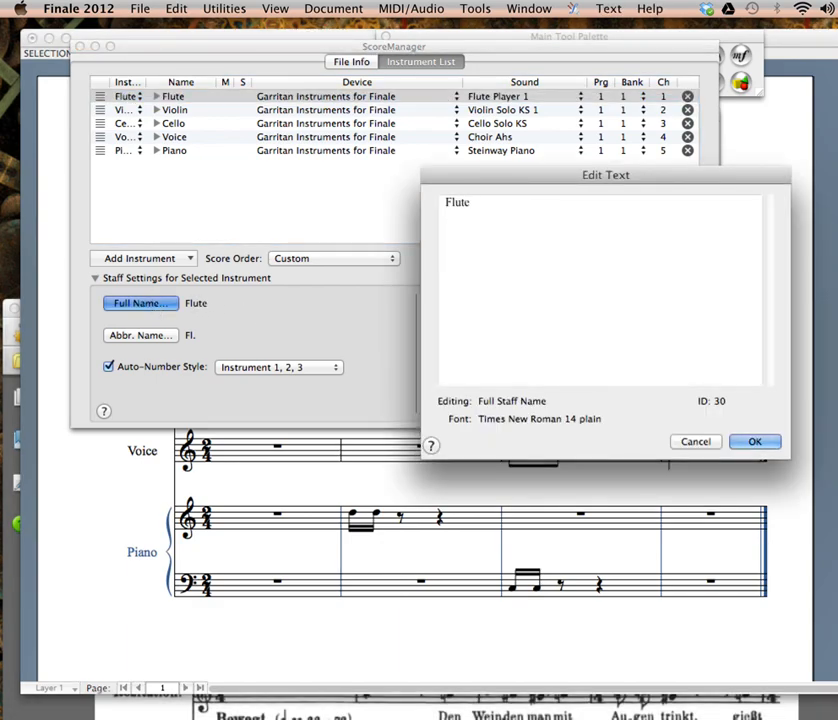
key(BackSpace)
text(ö)
click(753, 442)
click(80, 46)
Open the Flote part and examine its part name, title and tempo marking.
click(333, 8)
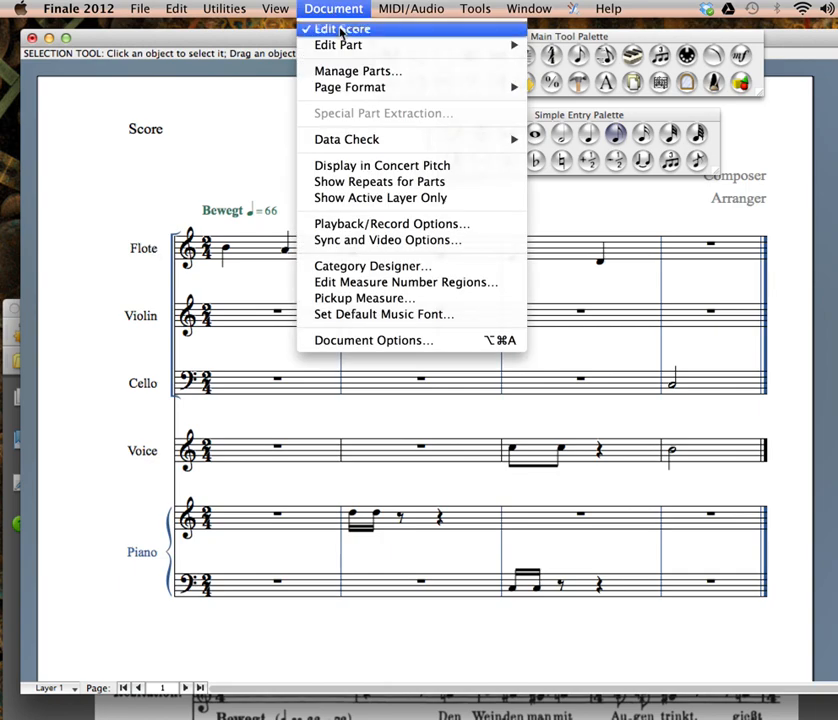
mouse_move(338, 45)
click(566, 45)
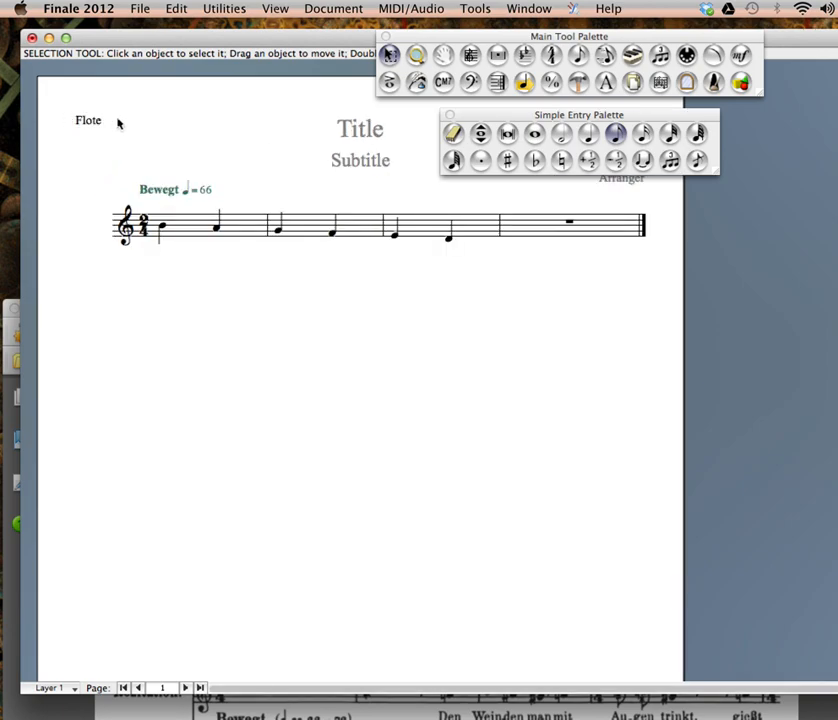
click(90, 123)
click(361, 134)
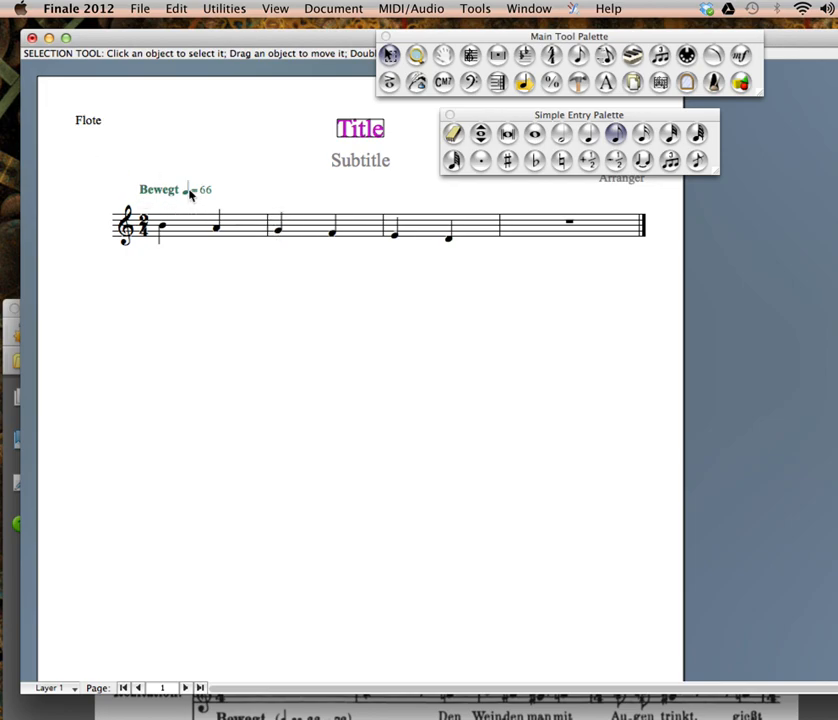
click(215, 164)
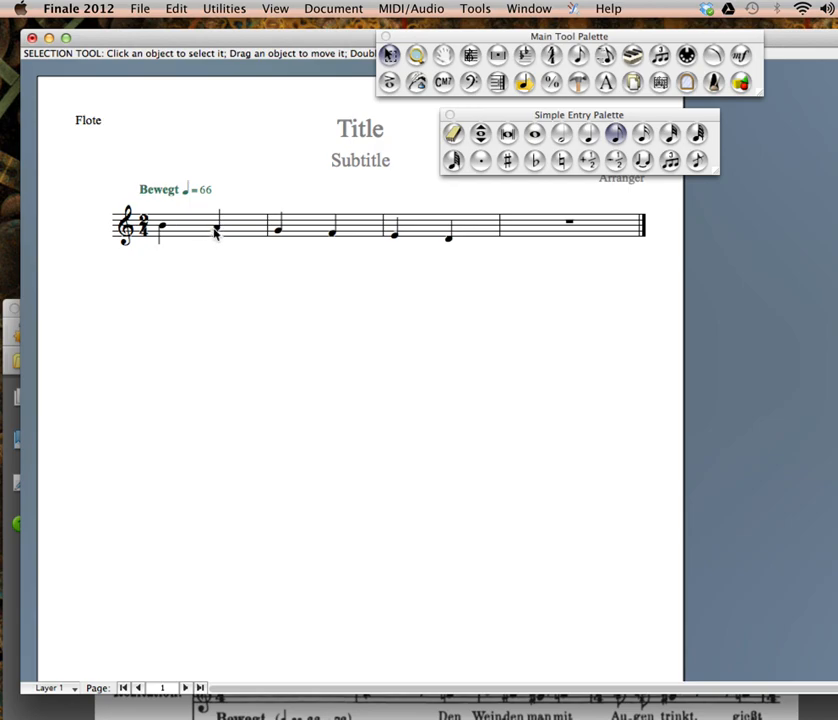
Shift the "Bewegt" tempo marking slightly to the left in the Flote part.
mouse_move(168, 189)
mouse_down()
mouse_move(181, 200)
mouse_move(165, 191)
mouse_up()
click(165, 192)
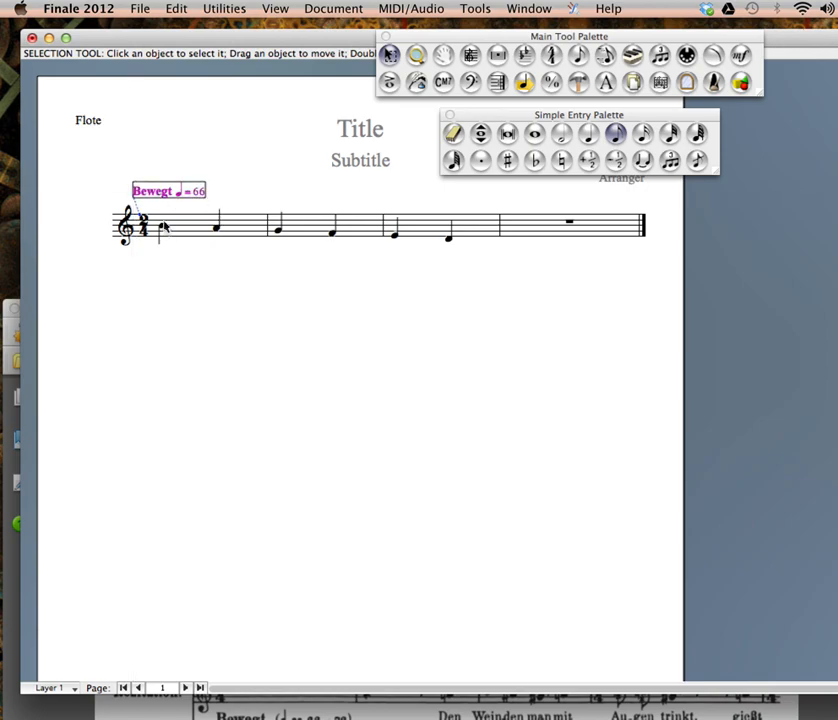
click(742, 56)
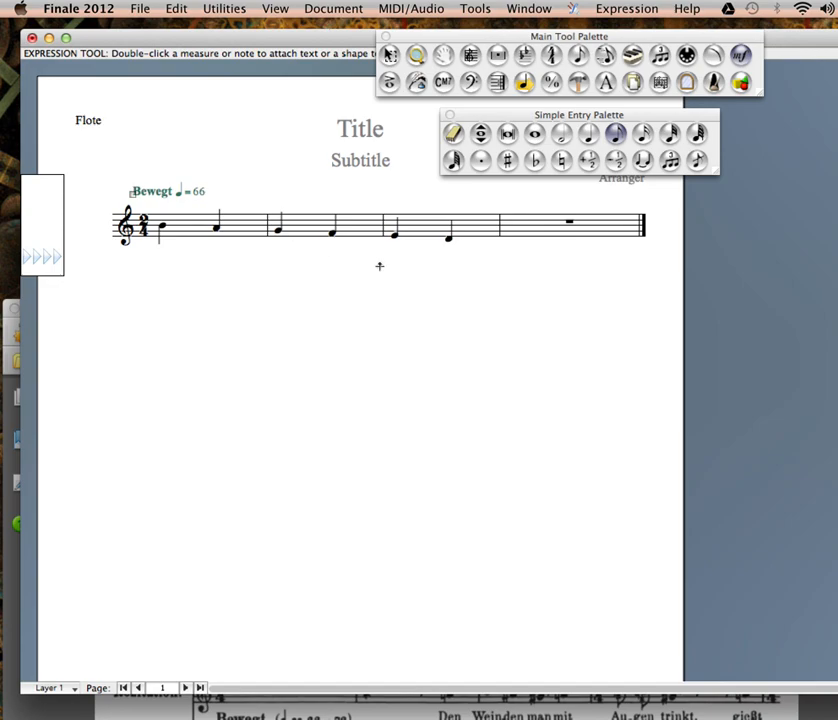
key(Escape)
Try moving measure 3 of the Flote part to the next system, then bring measures 3 and 4 back to the first system.
click(422, 235)
key(Down)
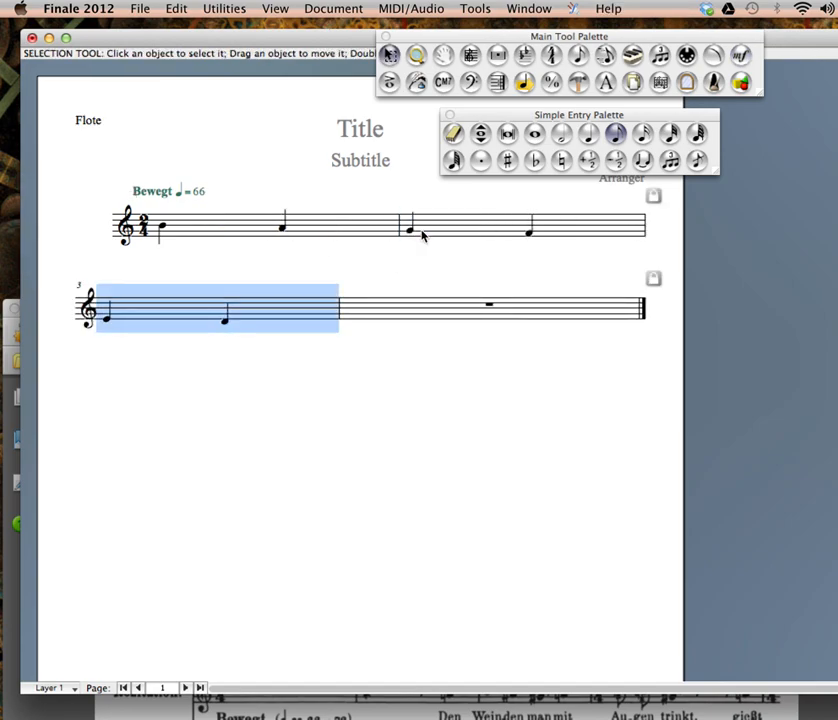
key(Up)
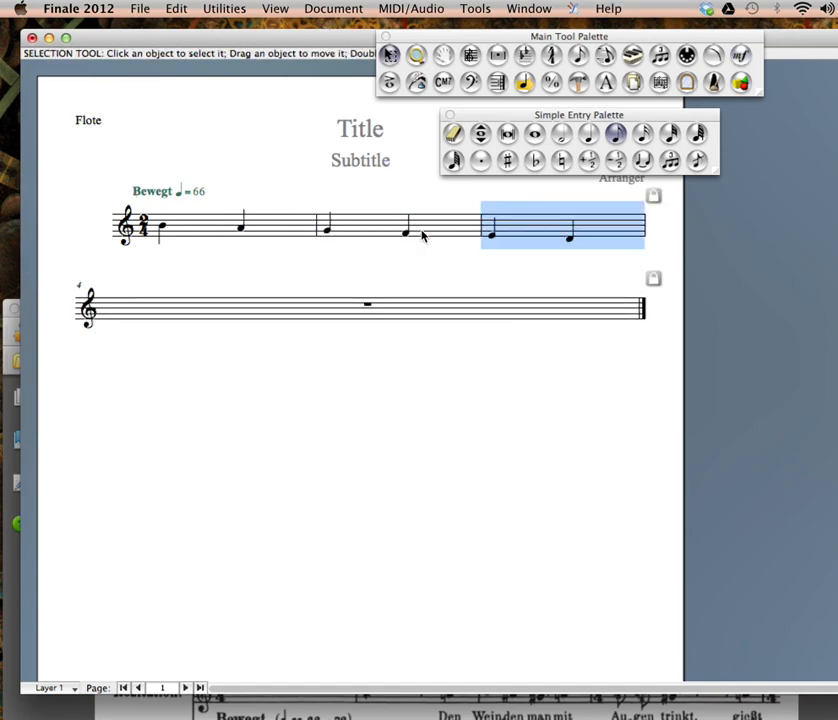
click(387, 303)
key(Up)
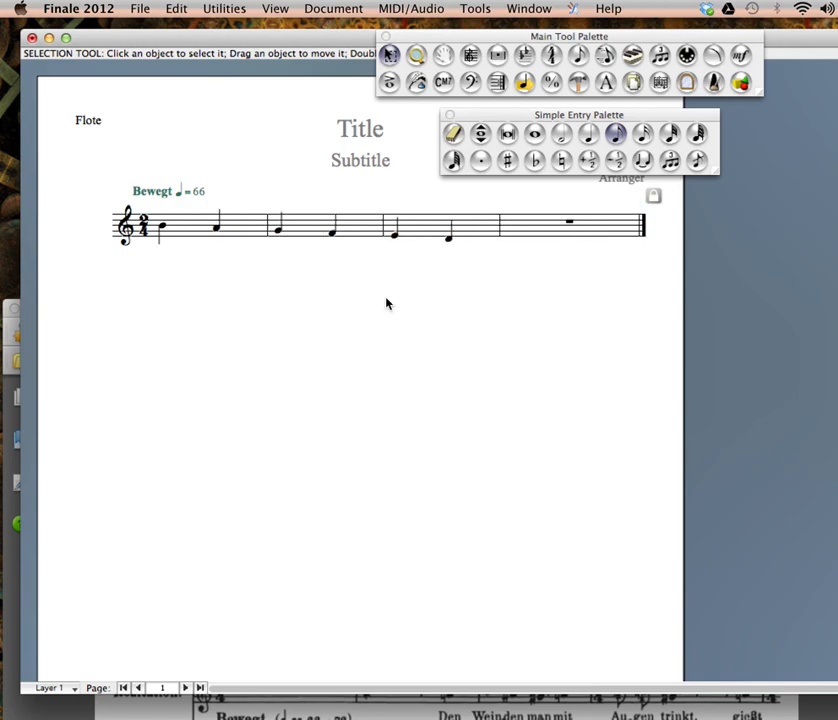
Open the cello part and examine its empty measures 1 to 3.
click(333, 8)
mouse_move(450, 45)
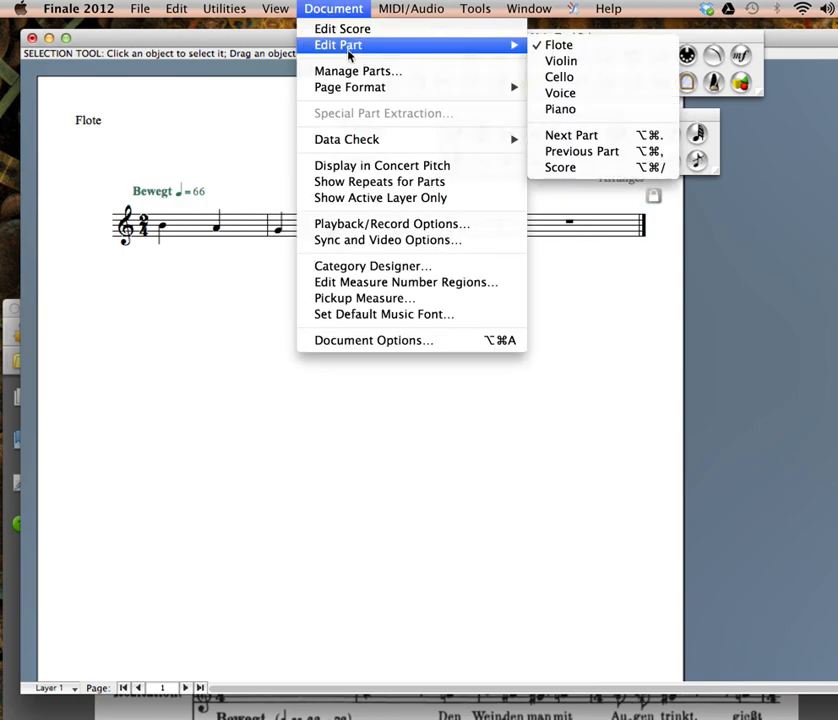
click(565, 78)
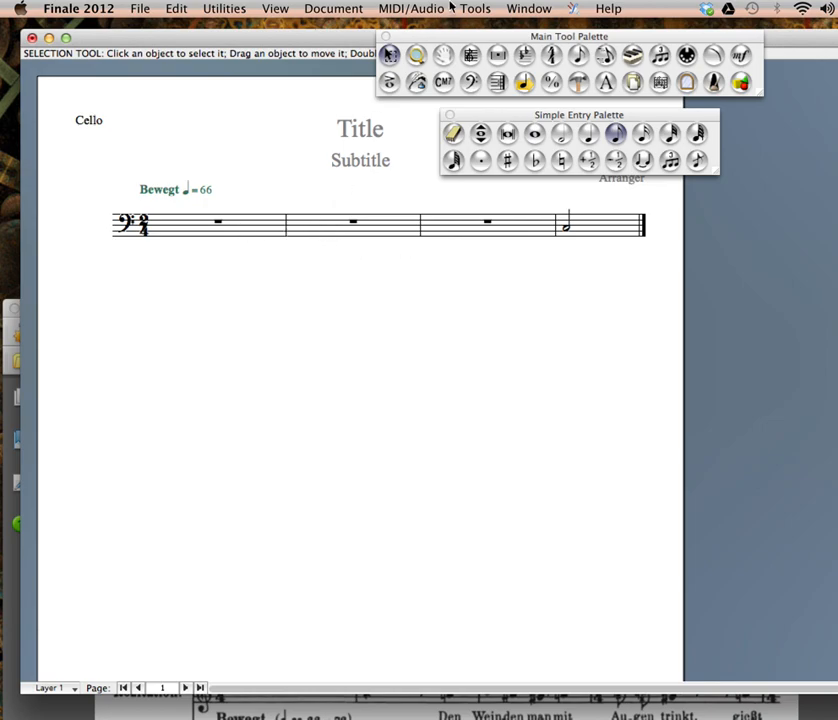
click(220, 229)
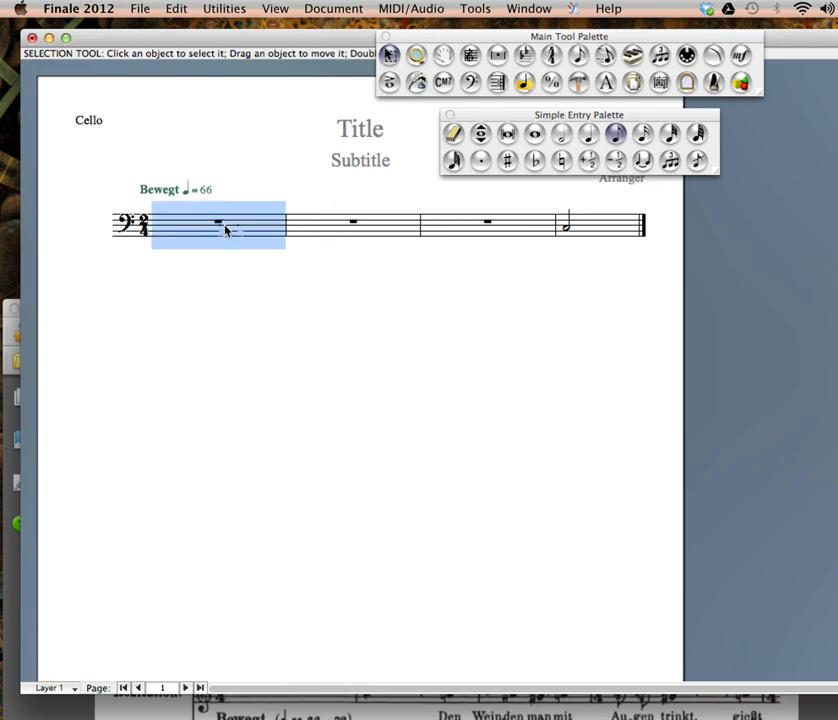
click(397, 231)
click(468, 240)
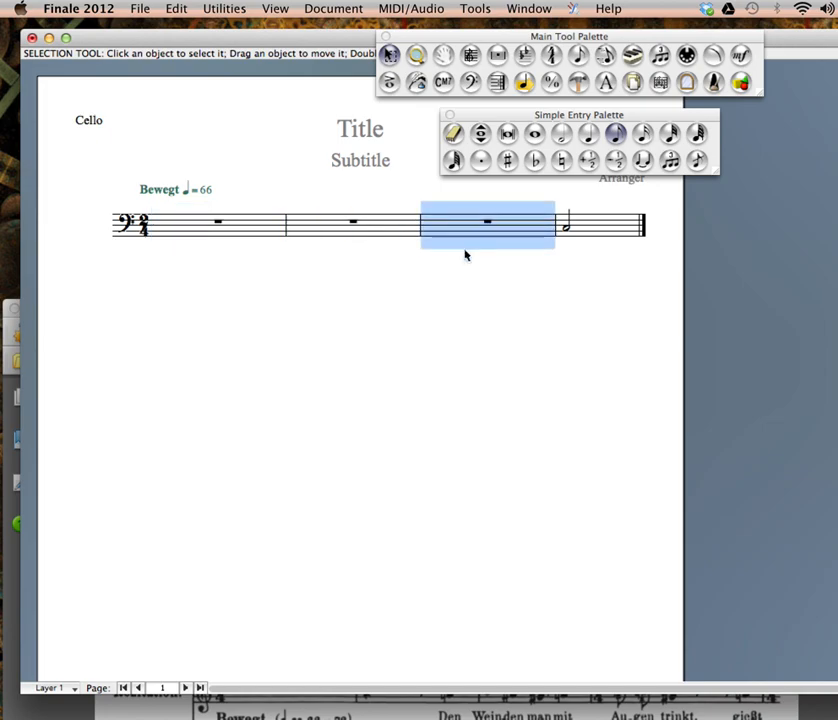
click(441, 340)
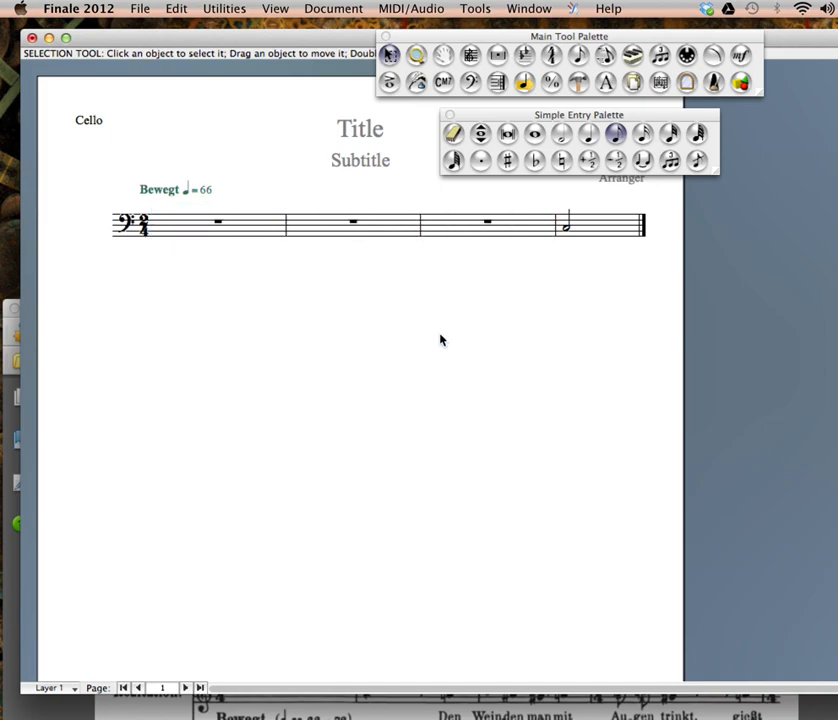
Try combining the cello part's measures 1 to 3 into a multimeasure rest, then undo it.
click(238, 226)
click(449, 228)
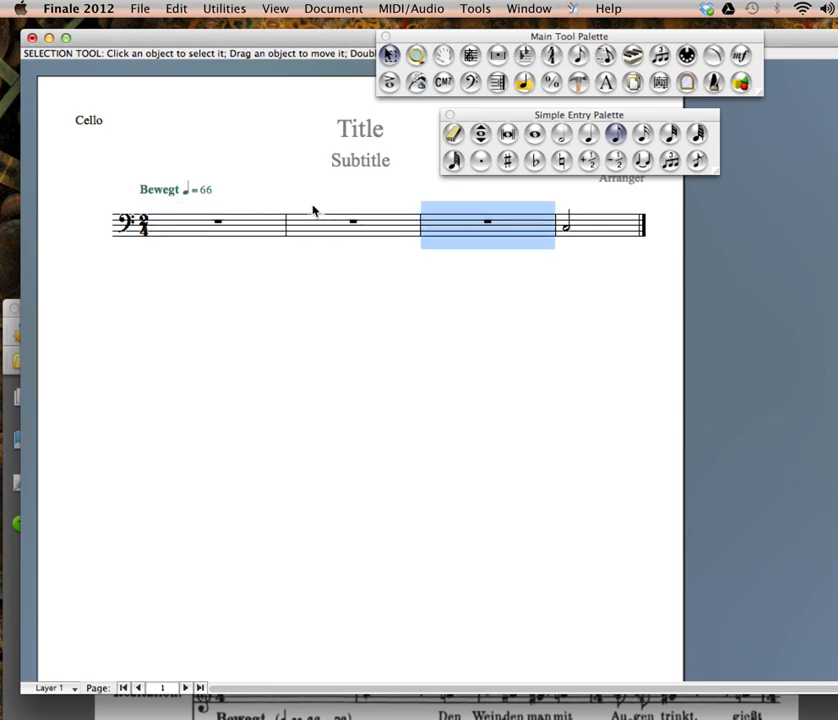
shift+click(248, 228)
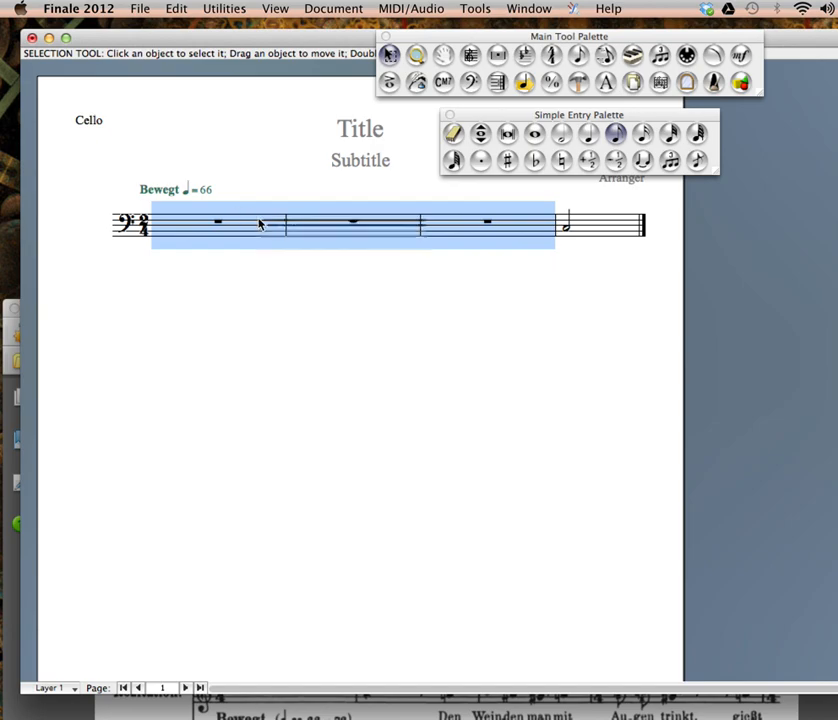
right_click(260, 224)
mouse_move(279, 276)
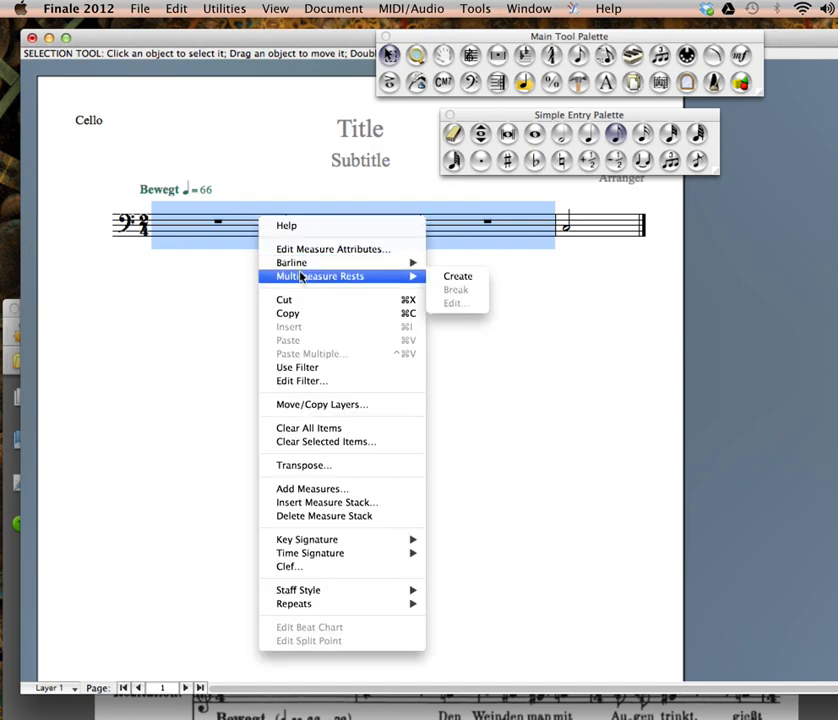
click(458, 277)
key(super+z)
click(444, 297)
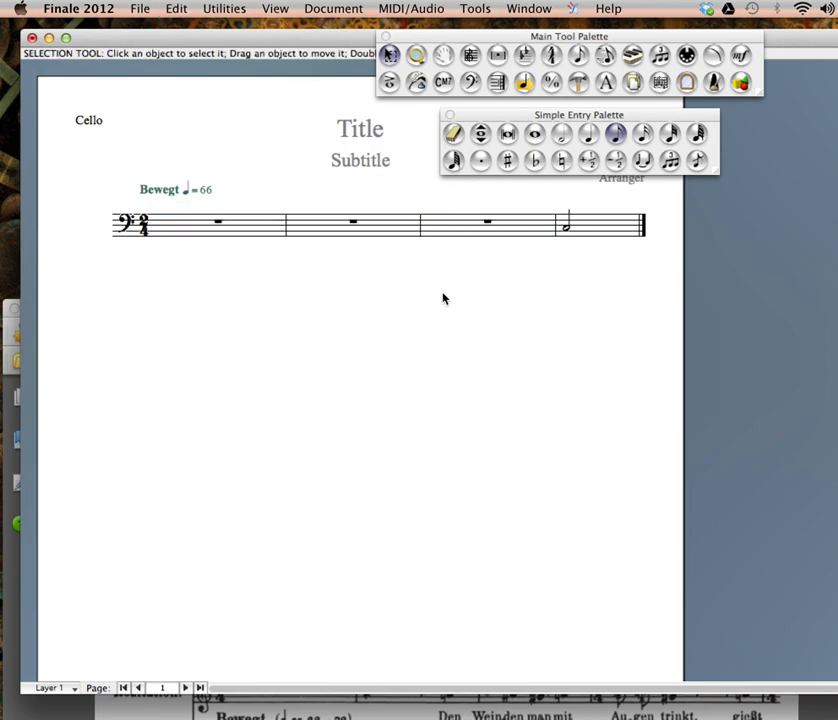
From the full score, delete all linked parts from Flote to Piano and generate them anew.
click(333, 10)
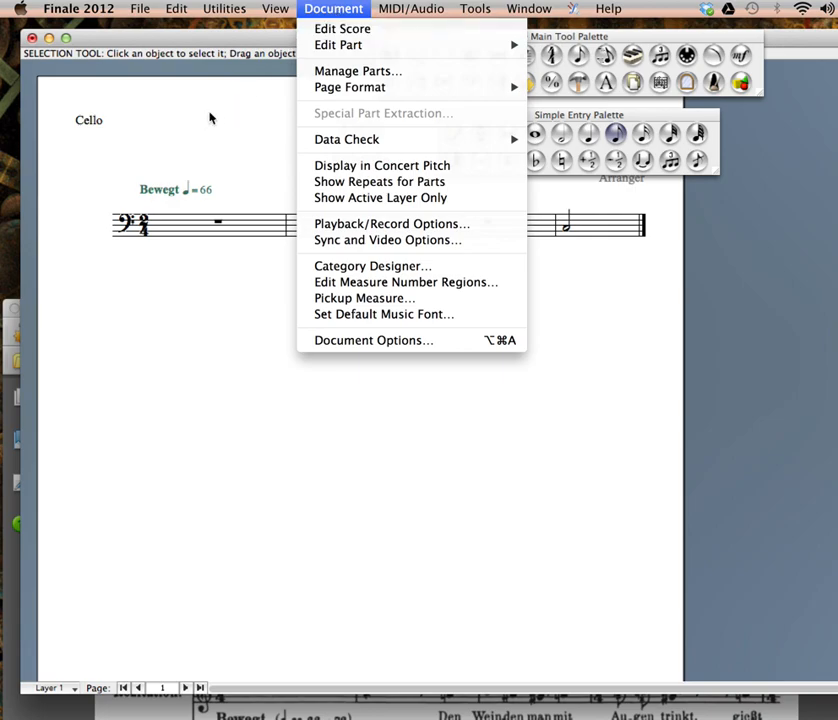
click(326, 29)
click(335, 11)
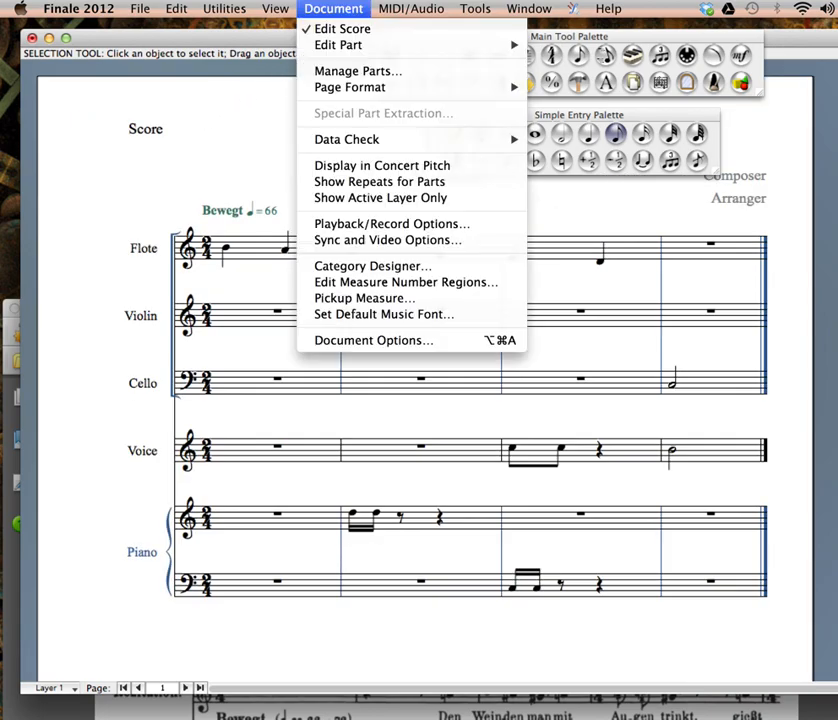
click(349, 72)
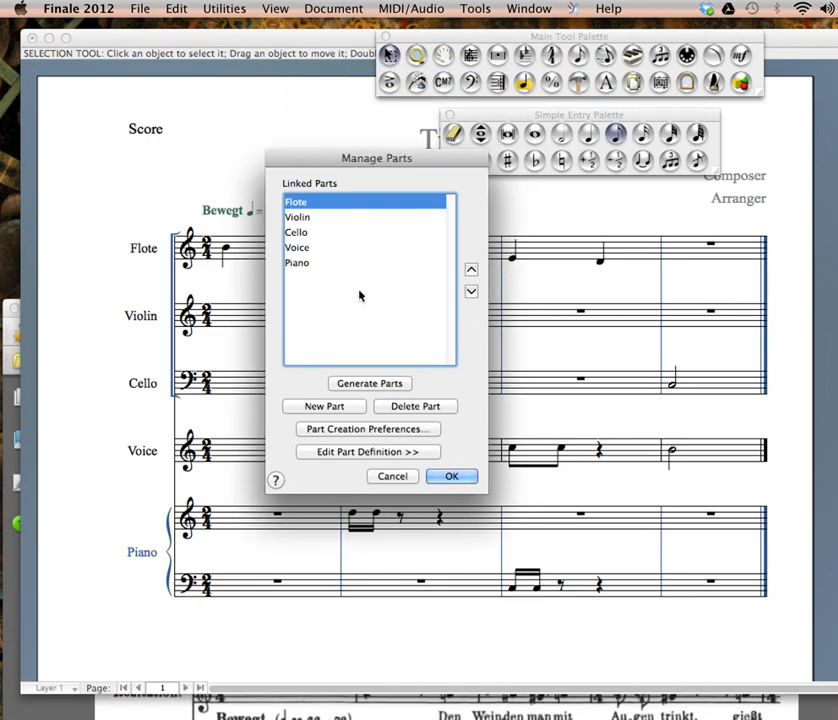
click(410, 406)
click(410, 406)
click(410, 406)
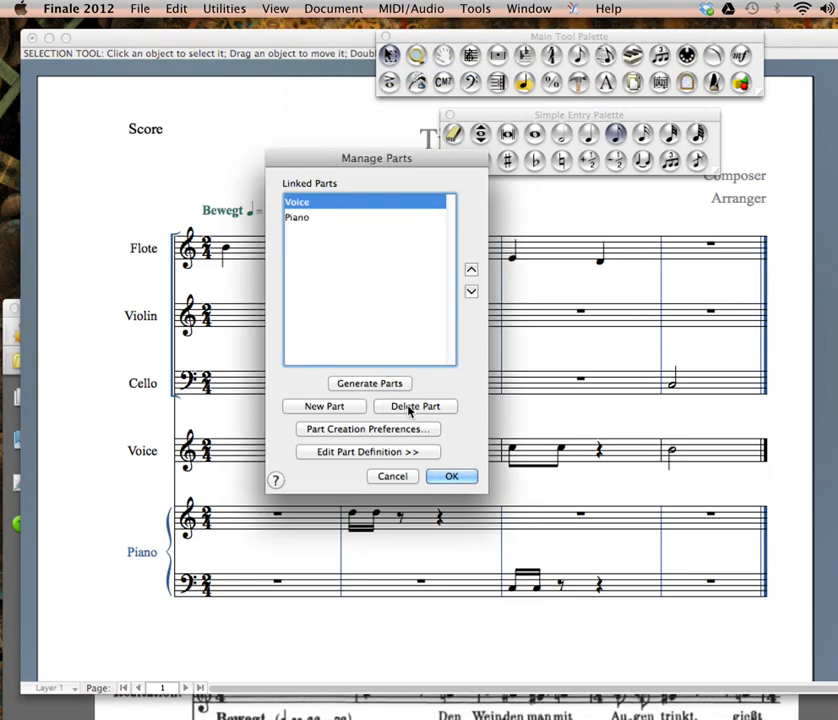
click(410, 406)
click(410, 406)
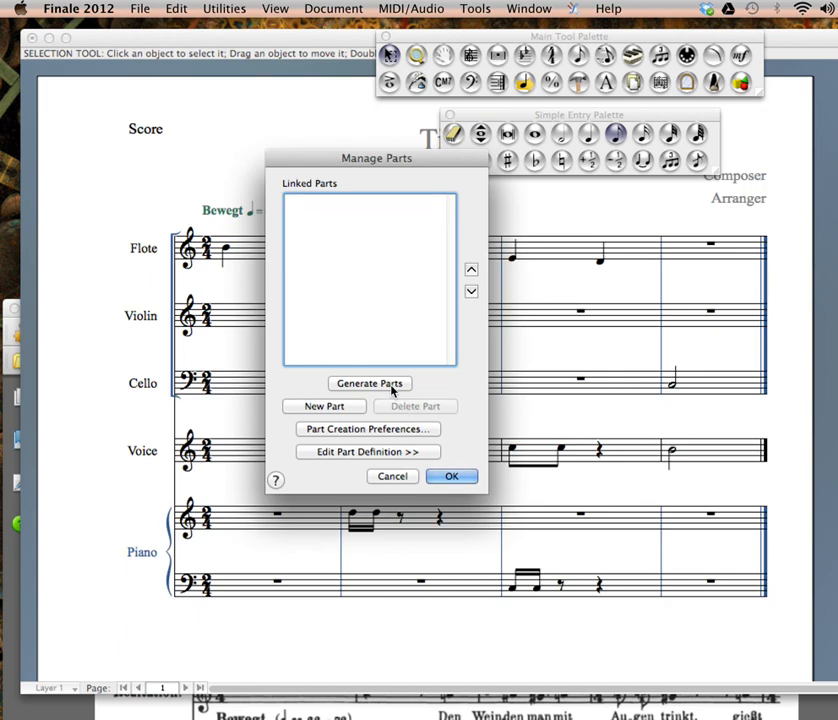
click(392, 389)
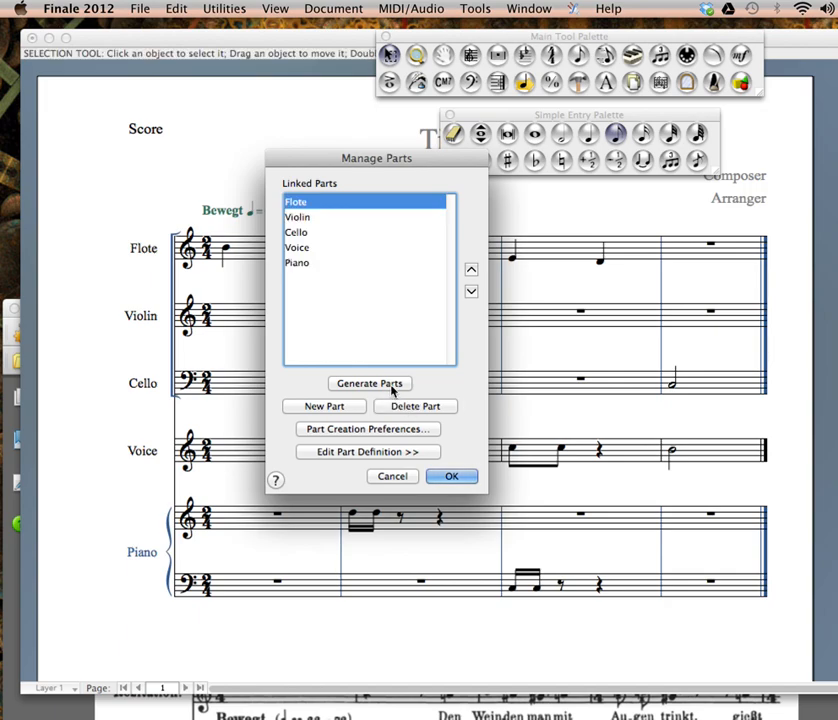
click(453, 477)
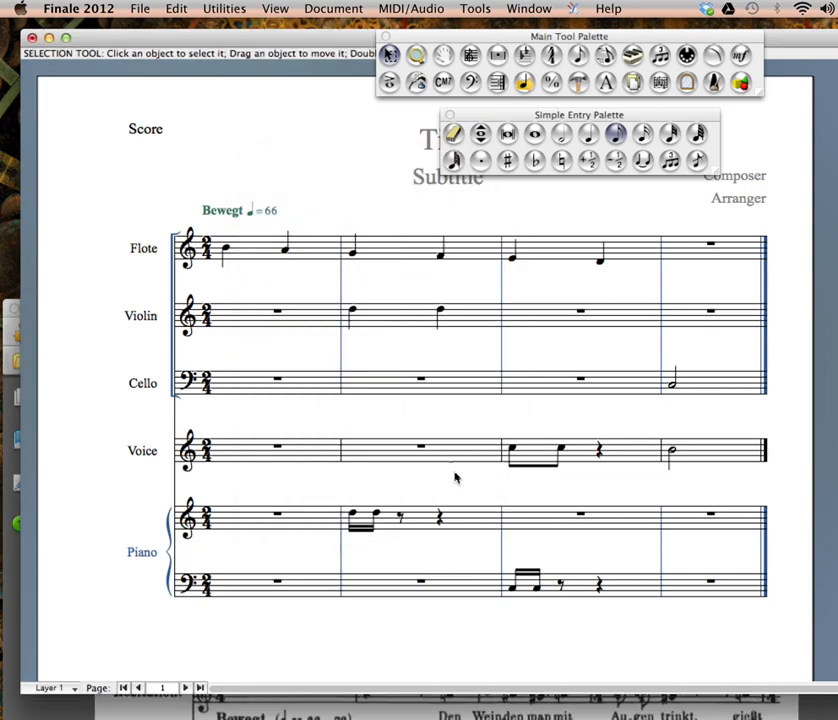
Open the regenerated cello part and examine the multimeasure rest covering its first three measures and the half note after it.
click(336, 9)
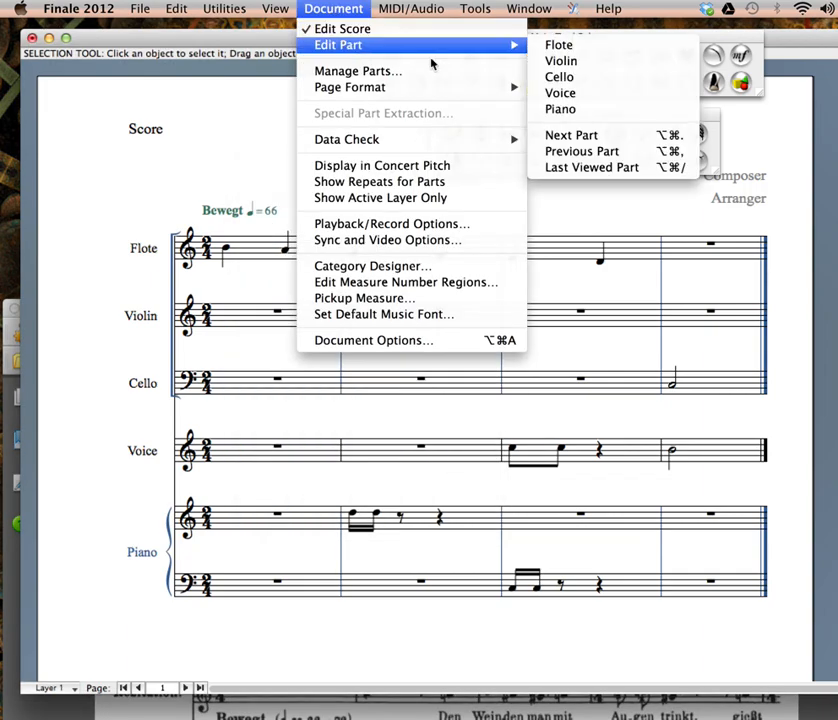
mouse_move(505, 45)
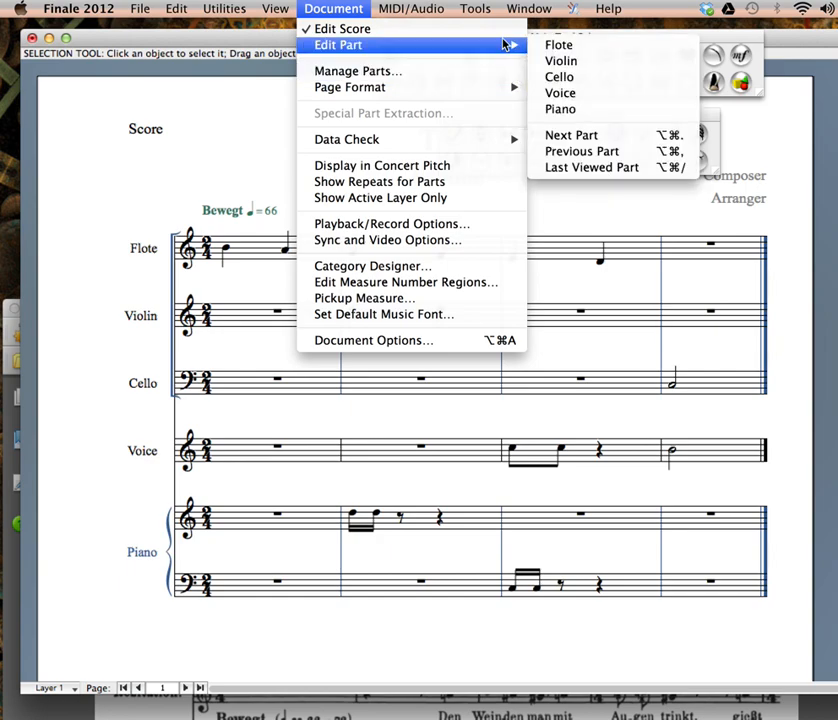
click(575, 79)
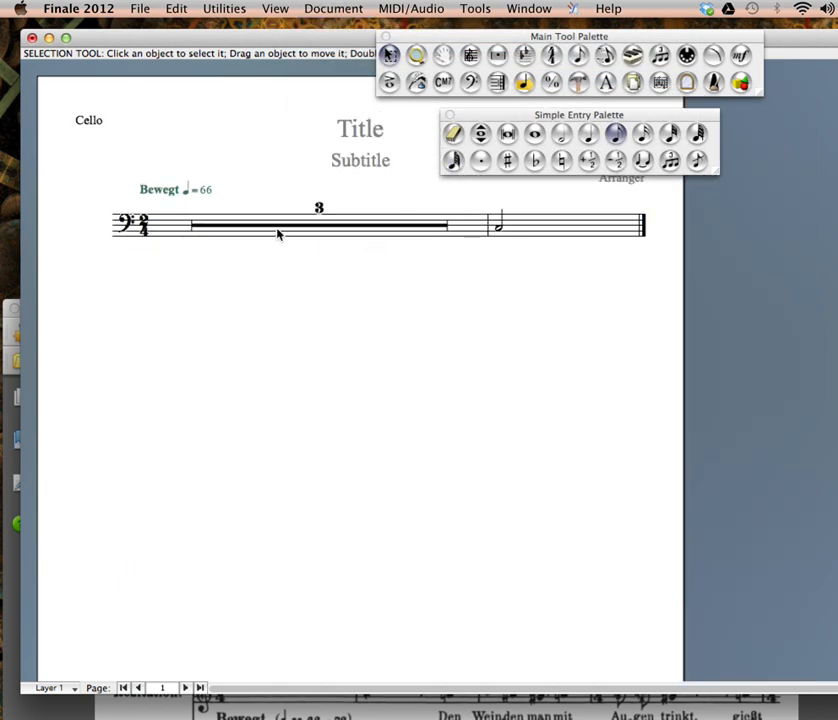
click(279, 234)
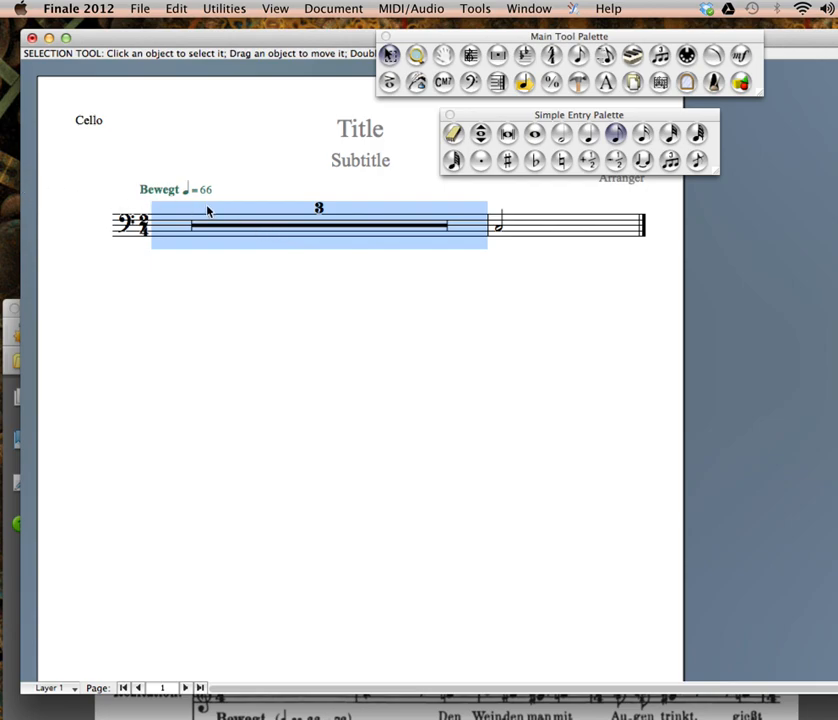
click(331, 177)
click(500, 224)
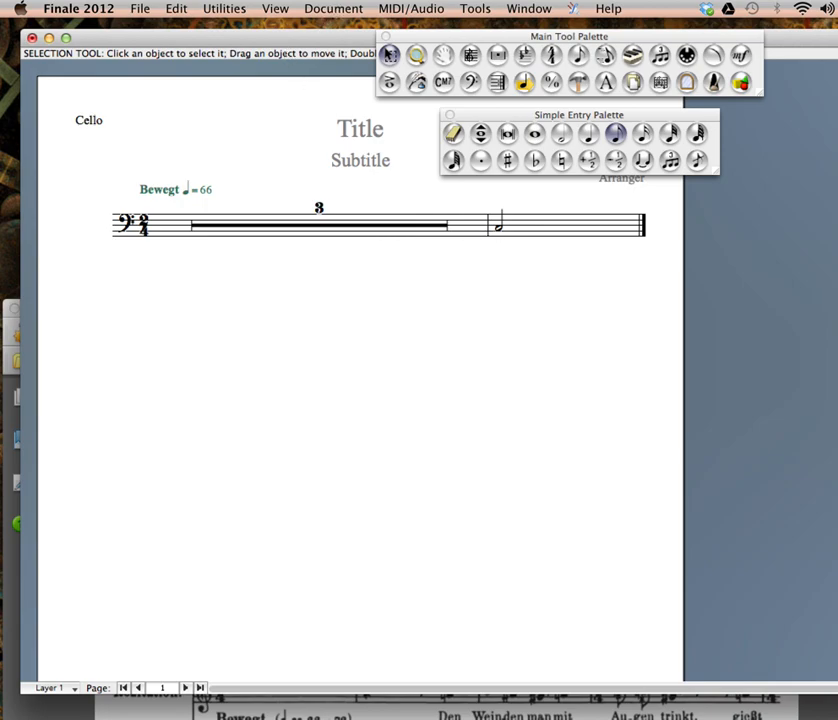
Return to the full score and look over all staves from Flote to Piano.
click(333, 8)
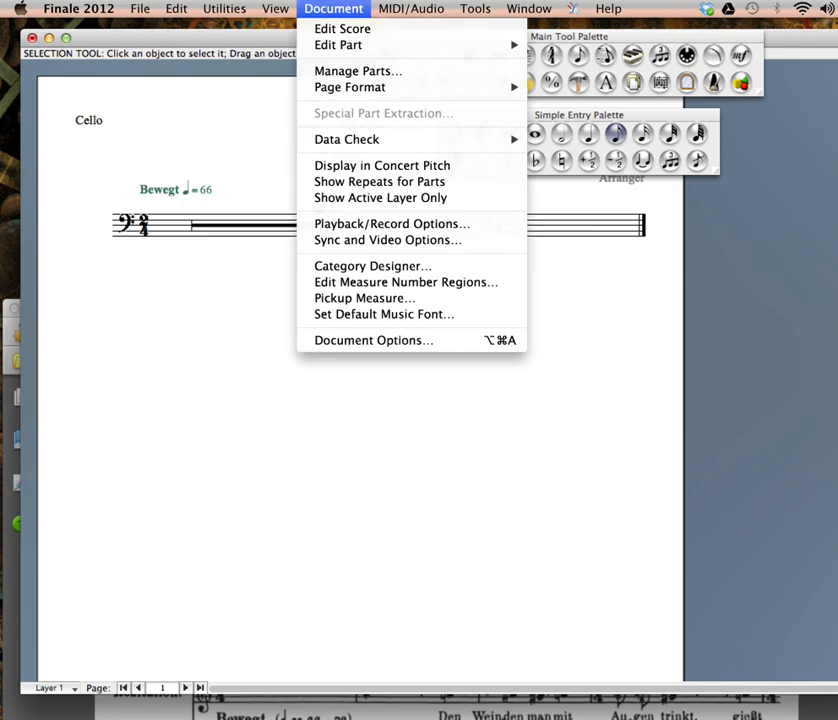
click(350, 30)
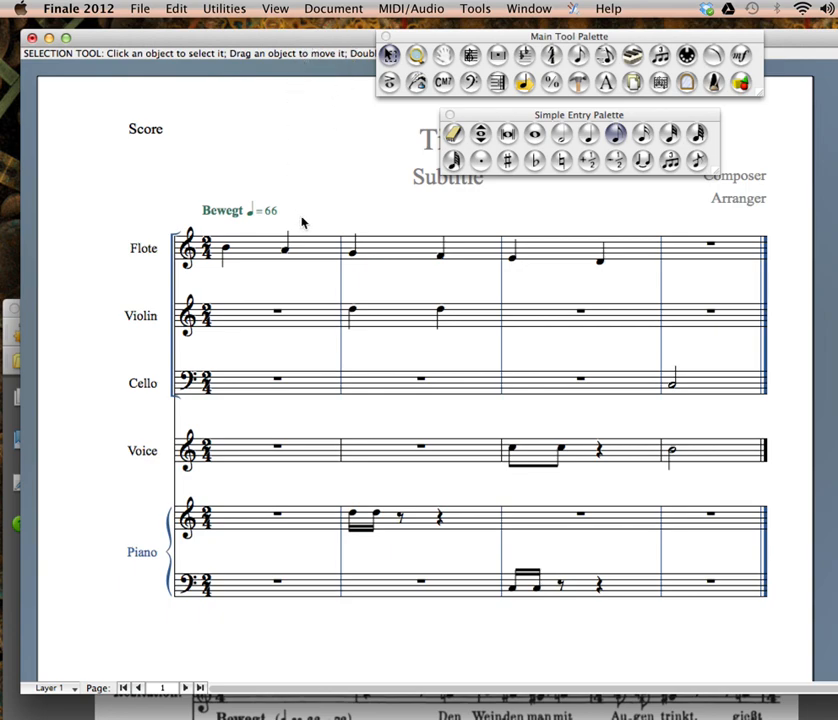
scroll(332, 338, down, 3)
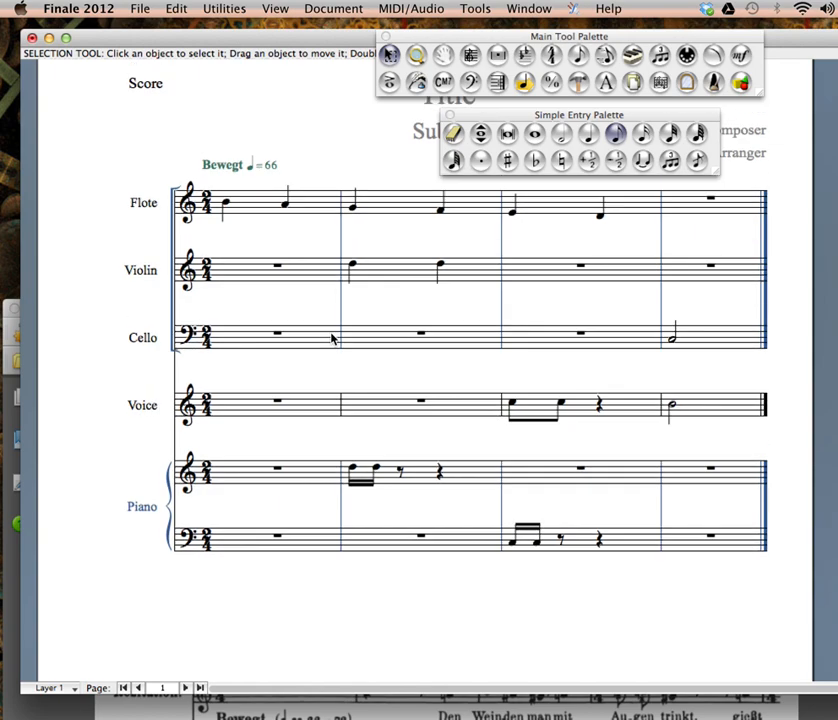
scroll(332, 338, up, 1)
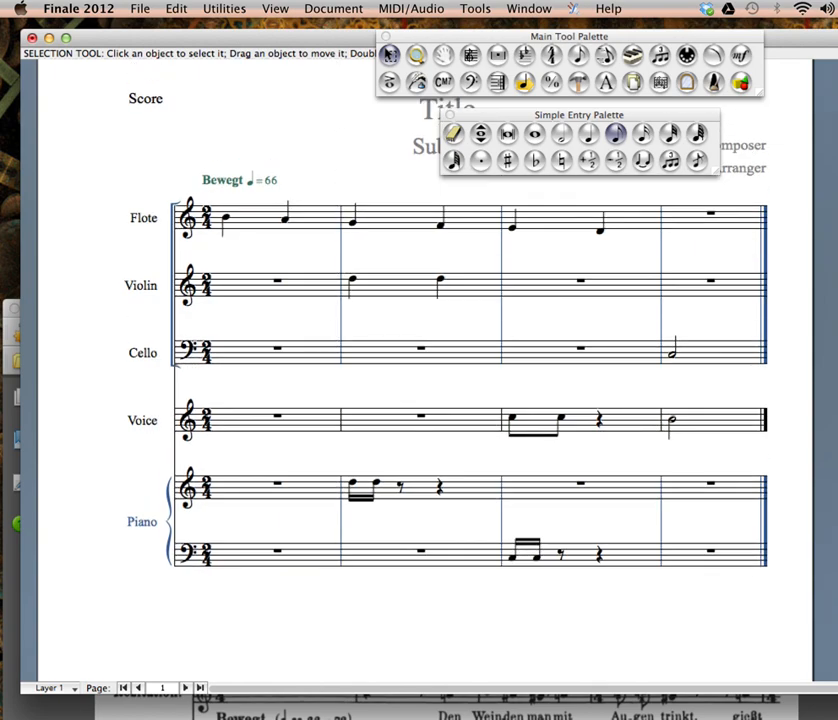
click(333, 8)
click(236, 121)
Review the score and part choices for printing, trying all, none and only the score, and cancel without printing.
click(140, 8)
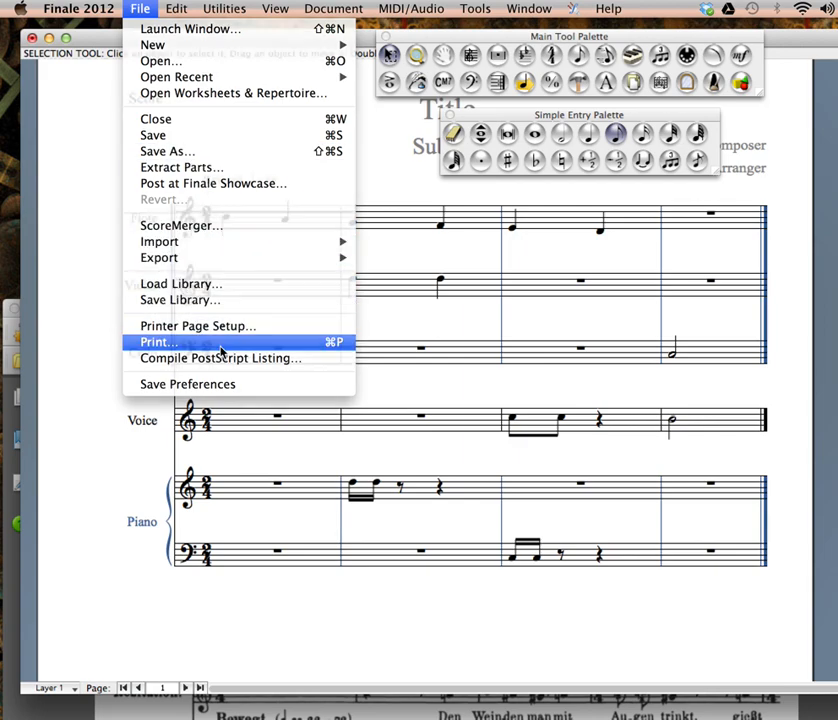
click(221, 343)
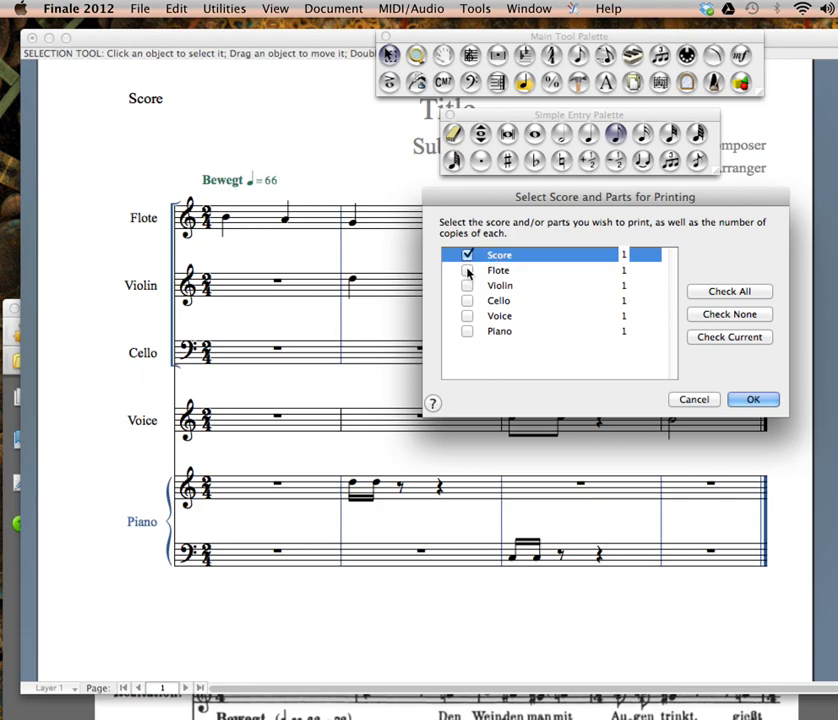
click(467, 256)
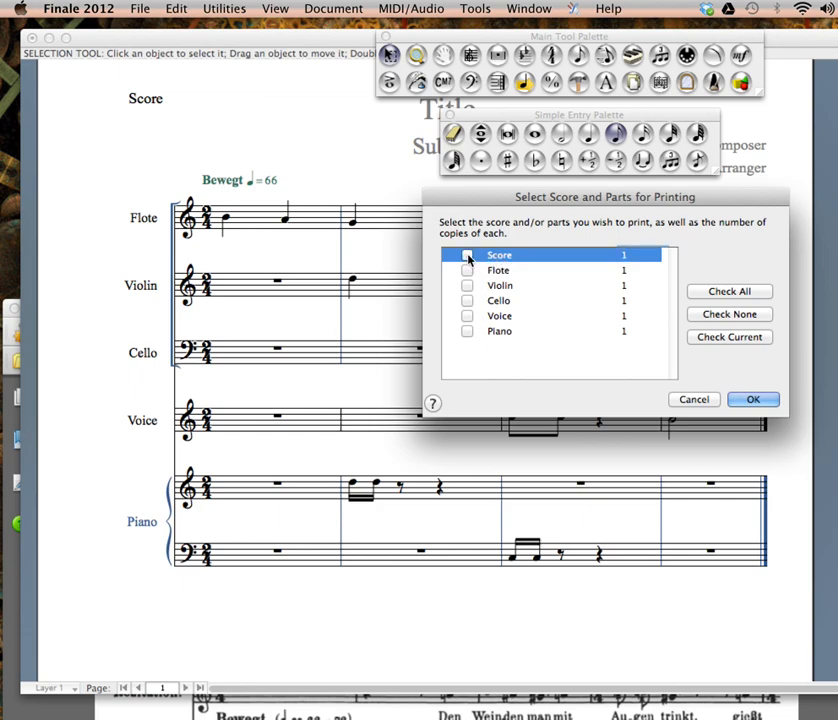
click(733, 292)
click(733, 316)
click(467, 256)
click(694, 399)
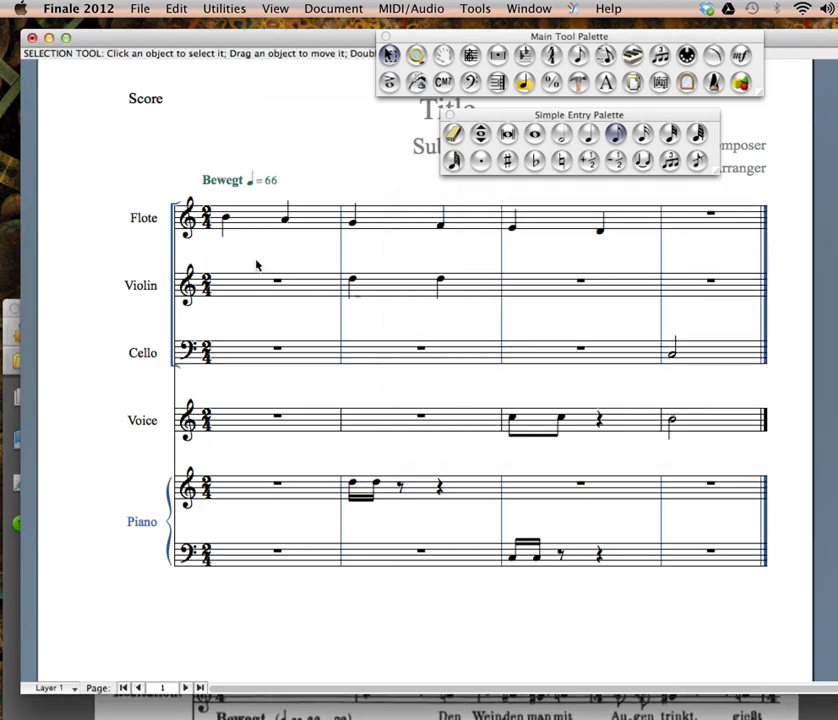